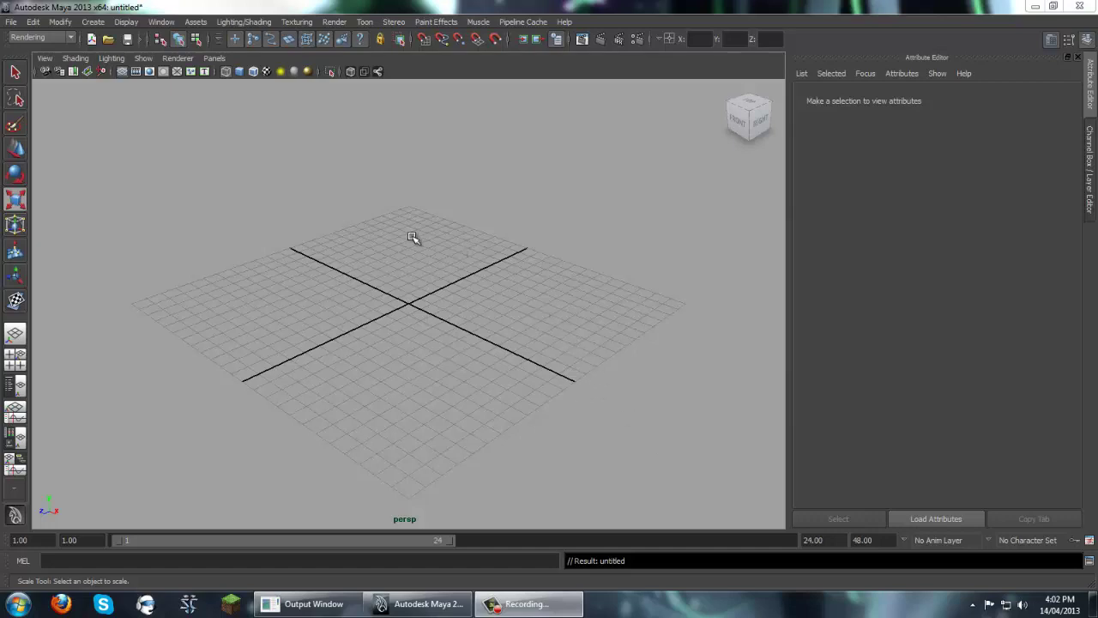
# - Create a polygon sphere at the grid origin and show the scene in shaded display
pyautogui.click(458, 201)
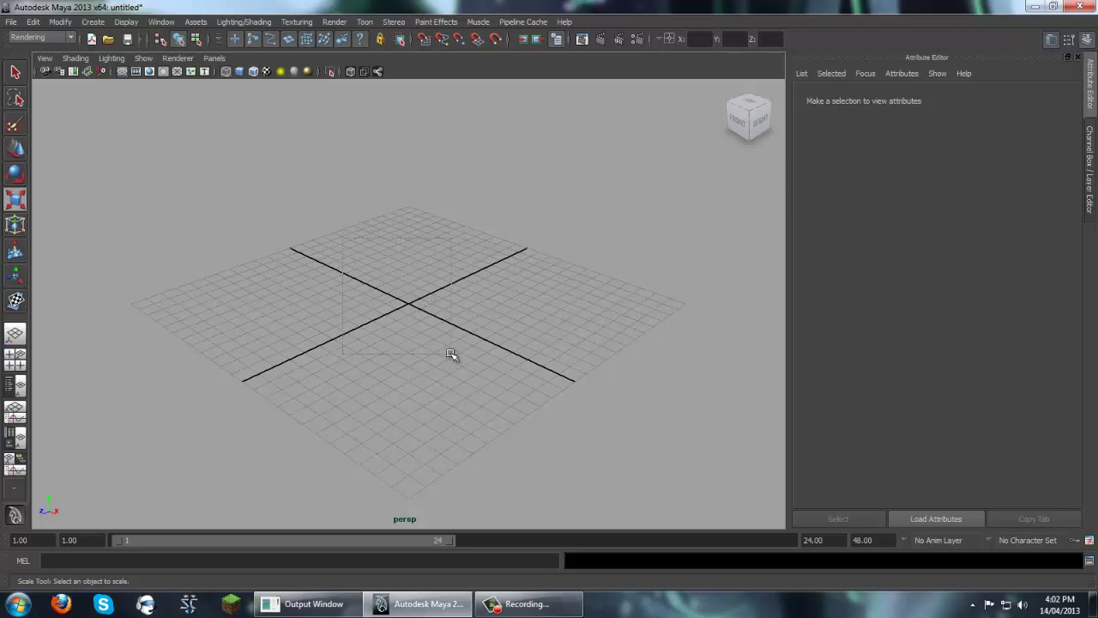
pyautogui.keyDown('shift'); pyautogui.rightClick(436, 288); pyautogui.keyUp('shift')
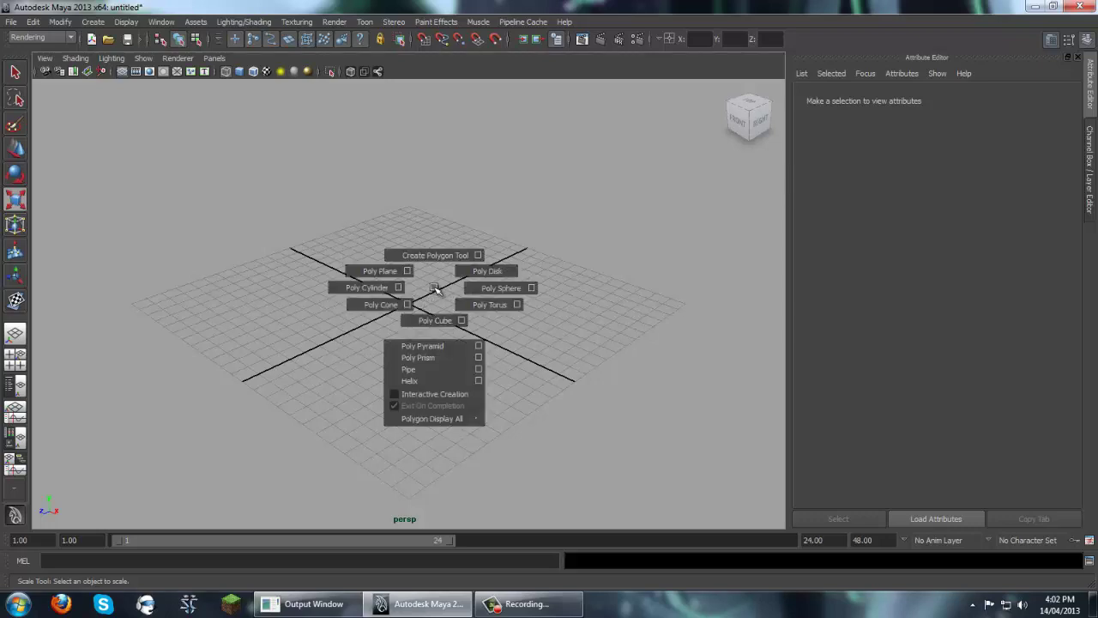
pyautogui.click(489, 290)
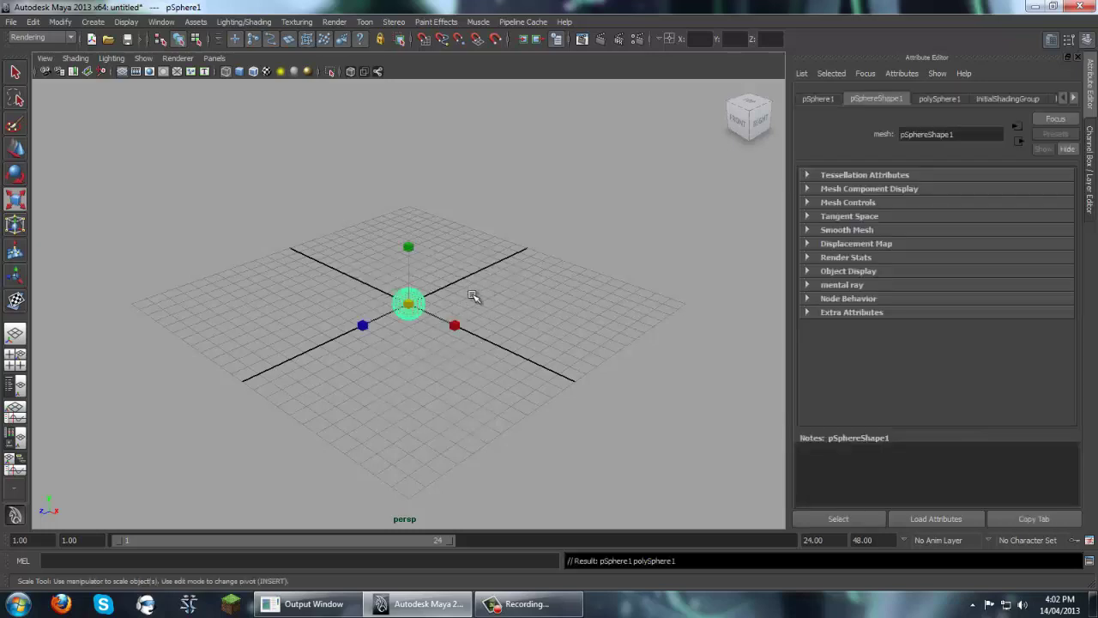
pyautogui.click(495, 297)
pyautogui.moveTo(485, 282); pyautogui.dragTo(387, 333)
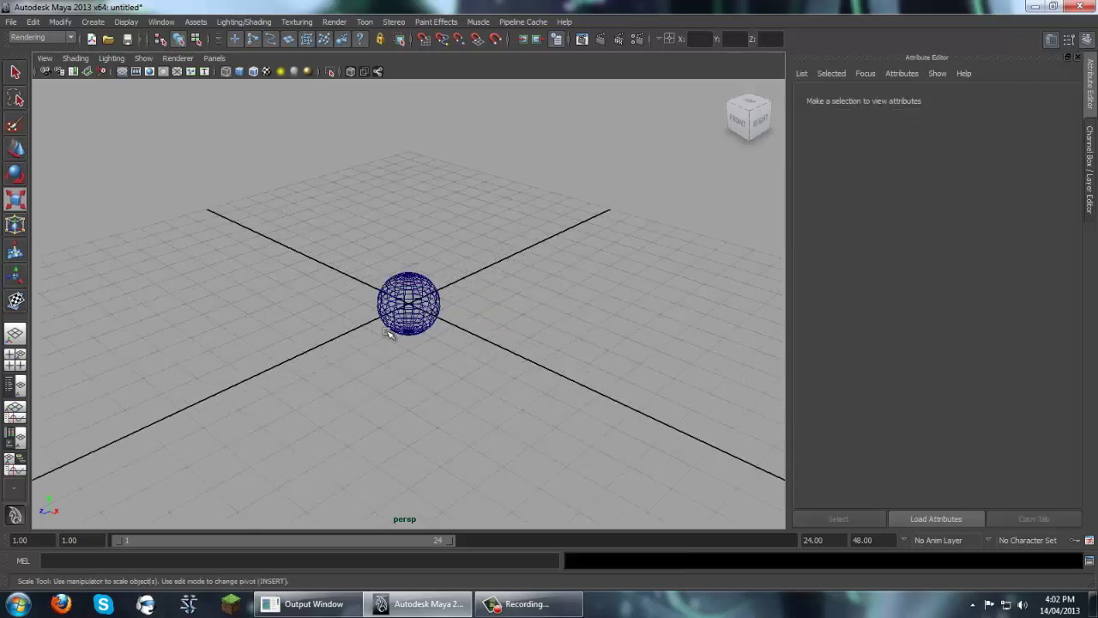
pyautogui.press('5')
pyautogui.scroll(7, 452, 284)
pyautogui.keyDown('alt'); pyautogui.moveTo(460, 282); pyautogui.dragTo(477, 292); pyautogui.keyUp('alt')
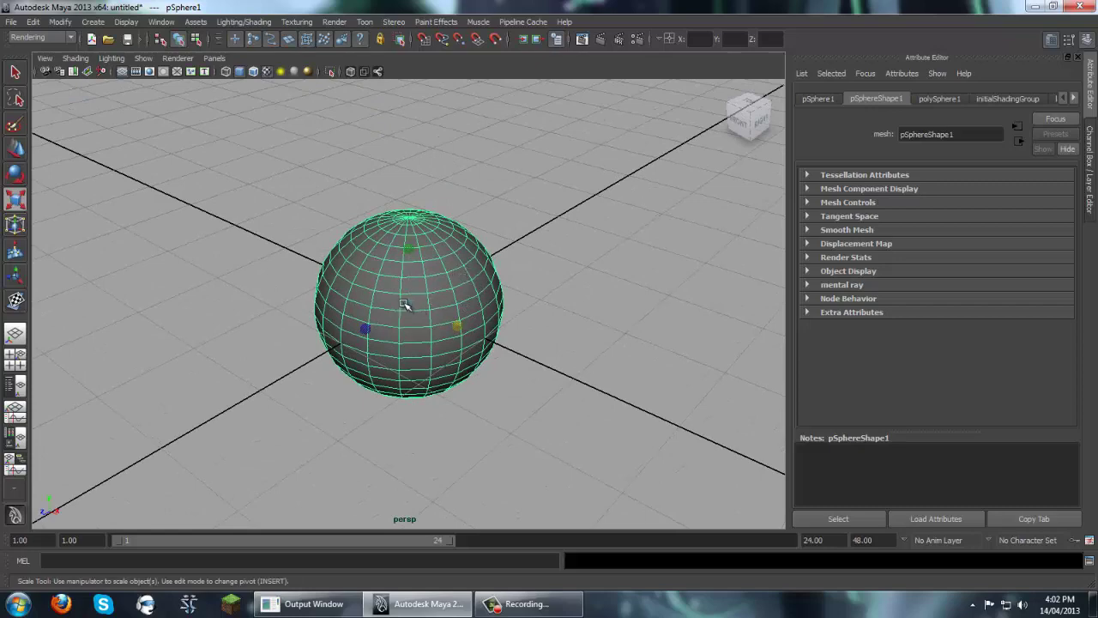
# - Scale up the sphere, duplicate it, and leave the two at different sizes, overlapping side by side
pyautogui.moveTo(407, 305); pyautogui.dragTo(482, 282)
pyautogui.press('w')
pyautogui.hotkey('ctrl', 'd')
pyautogui.press('r')
pyautogui.click(639, 219)
pyautogui.click(564, 243)
pyautogui.click(665, 221)
pyautogui.scroll(-2, 665, 222)
pyautogui.keyDown('alt'); pyautogui.moveTo(665, 221); pyautogui.dragTo(602, 222); pyautogui.keyUp('alt')
pyautogui.click(537, 243)
pyautogui.click(604, 222)
# - Create a polygon cube, place it behind the two spheres and enlarge it to a size similar to theirs
pyautogui.keyDown('shift'); pyautogui.rightClick(519, 168); pyautogui.keyUp('shift')
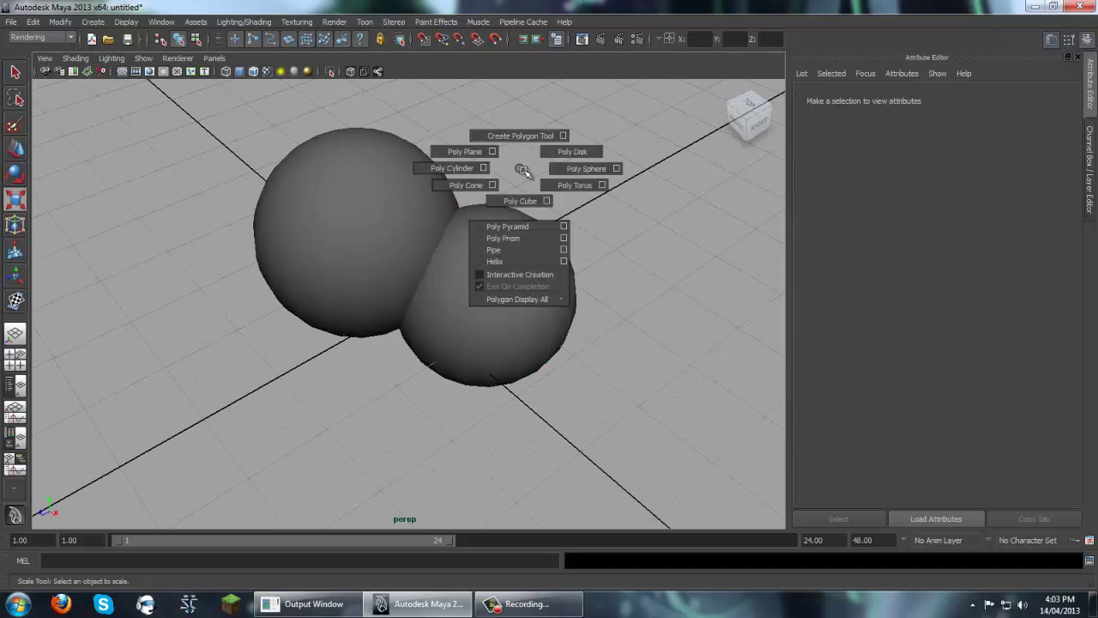
pyautogui.click(515, 200)
pyautogui.press('w')
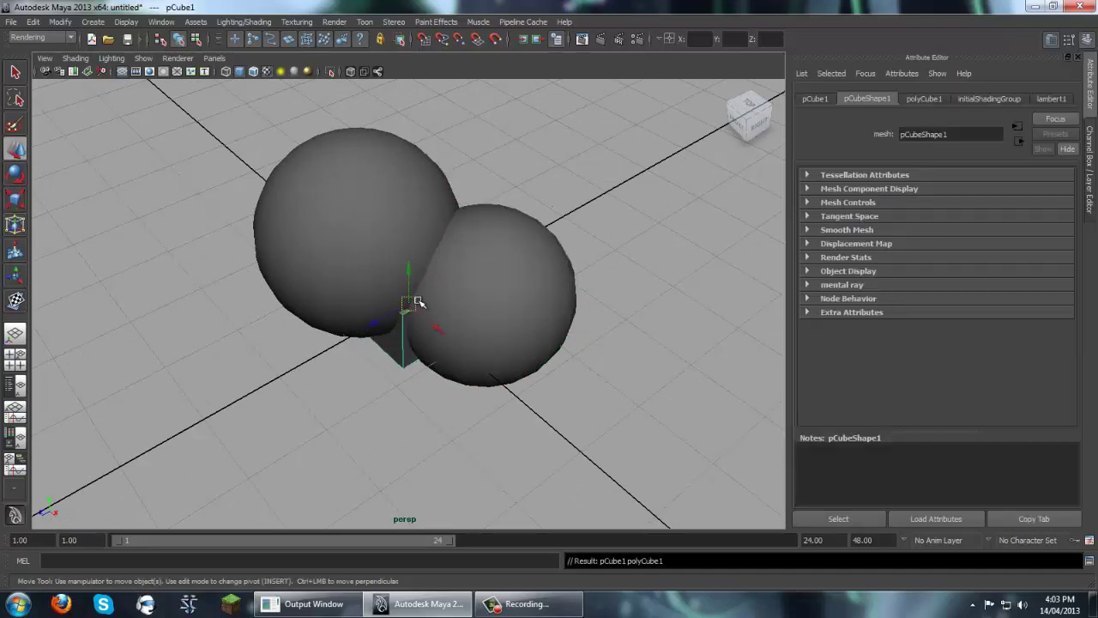
pyautogui.moveTo(414, 302); pyautogui.dragTo(570, 169)
pyautogui.press('r')
pyautogui.click(653, 221)
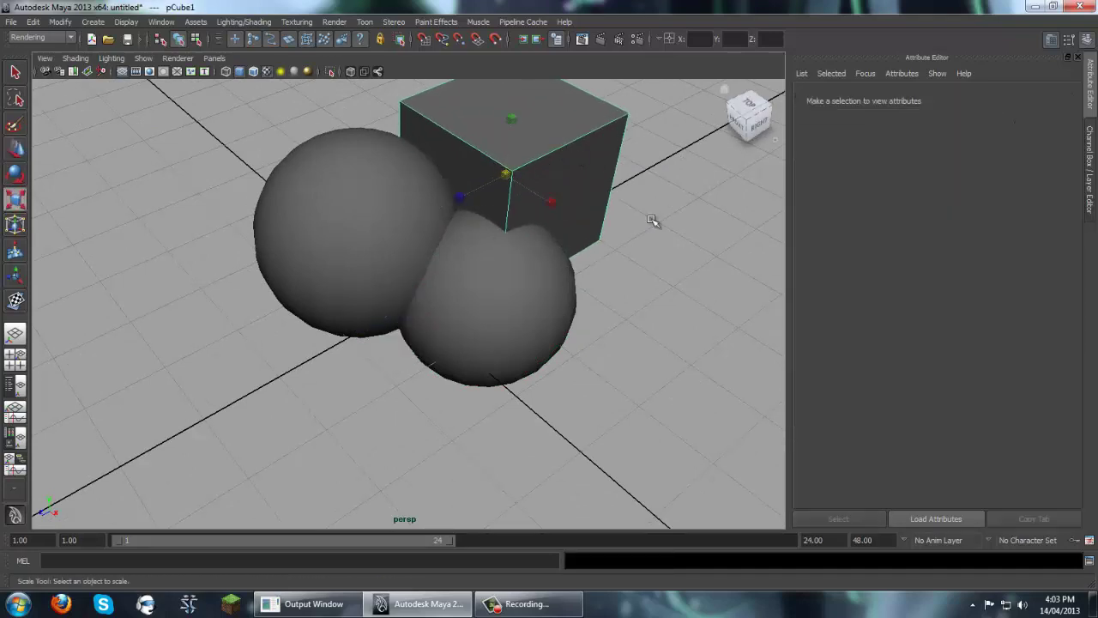
# - Assign a new Blinn material to the smaller sphere
pyautogui.keyDown('alt'); pyautogui.moveTo(585, 282); pyautogui.dragTo(567, 269); pyautogui.keyUp('alt')
pyautogui.scroll(-4, 581, 230)
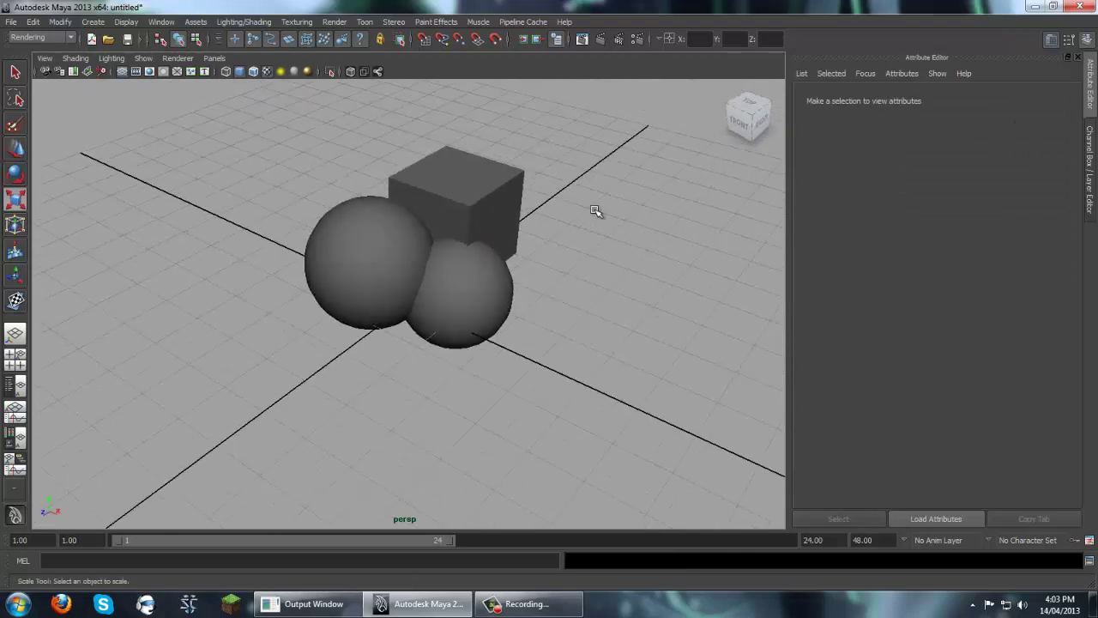
pyautogui.keyDown('alt'); pyautogui.moveTo(605, 196); pyautogui.dragTo(598, 216, button='middle'); pyautogui.keyUp('alt')
pyautogui.scroll(4, 592, 238)
pyautogui.click(512, 306)
pyautogui.rightClick(475, 282)
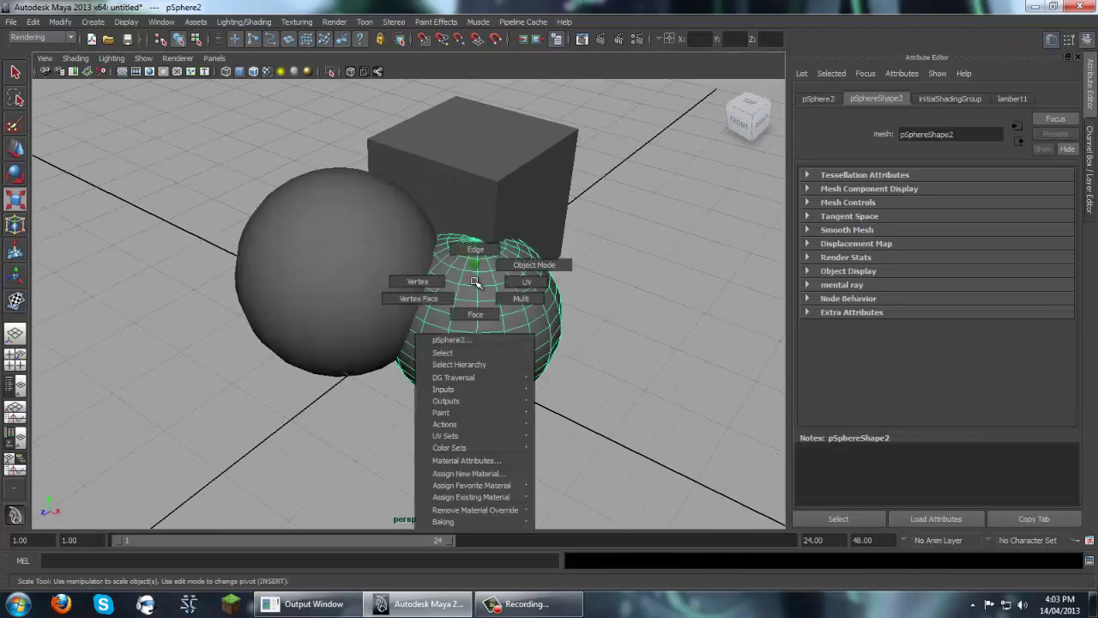
pyautogui.moveTo(485, 487)
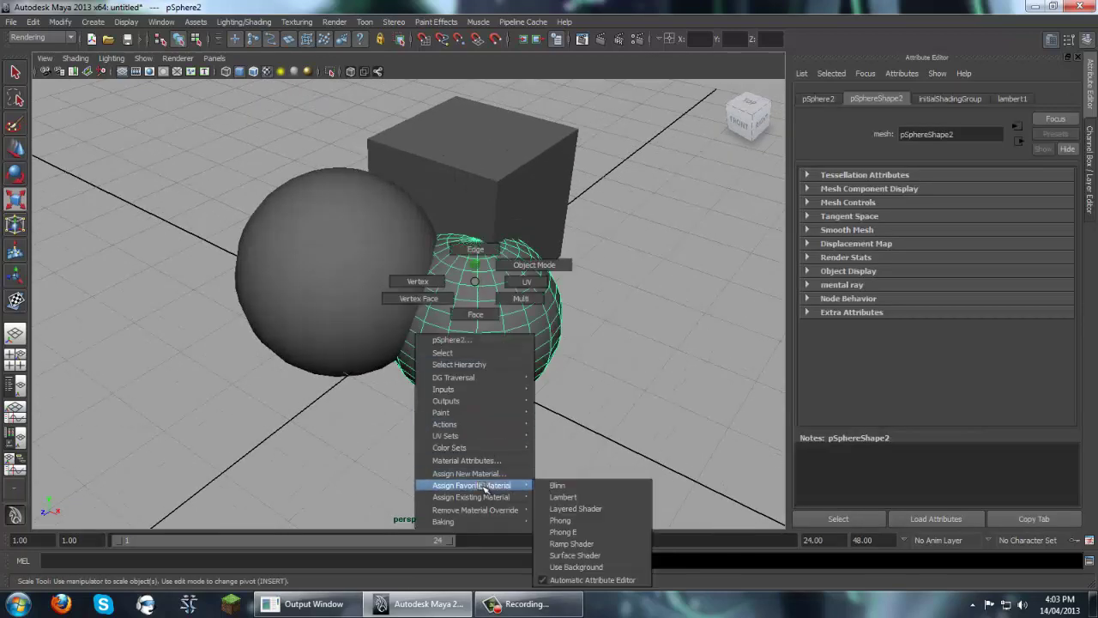
pyautogui.click(558, 485)
pyautogui.click(559, 288)
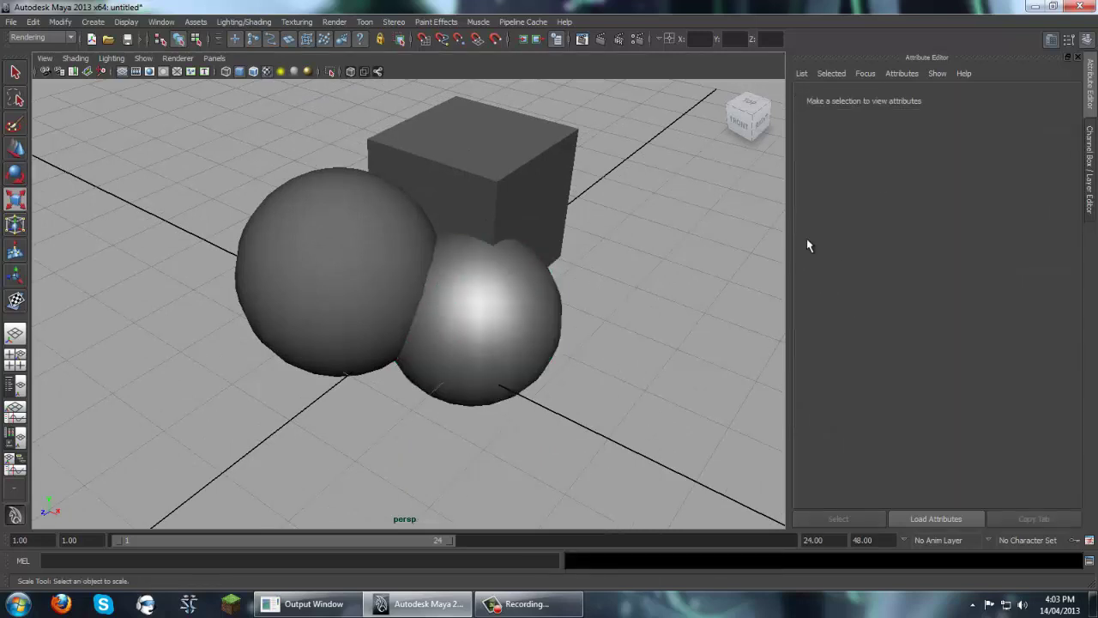
# - Map a Checker texture to the color of the smaller sphere's Blinn material and set its two colors to light grays
pyautogui.moveTo(519, 307); pyautogui.dragTo(493, 372)
pyautogui.click(522, 343)
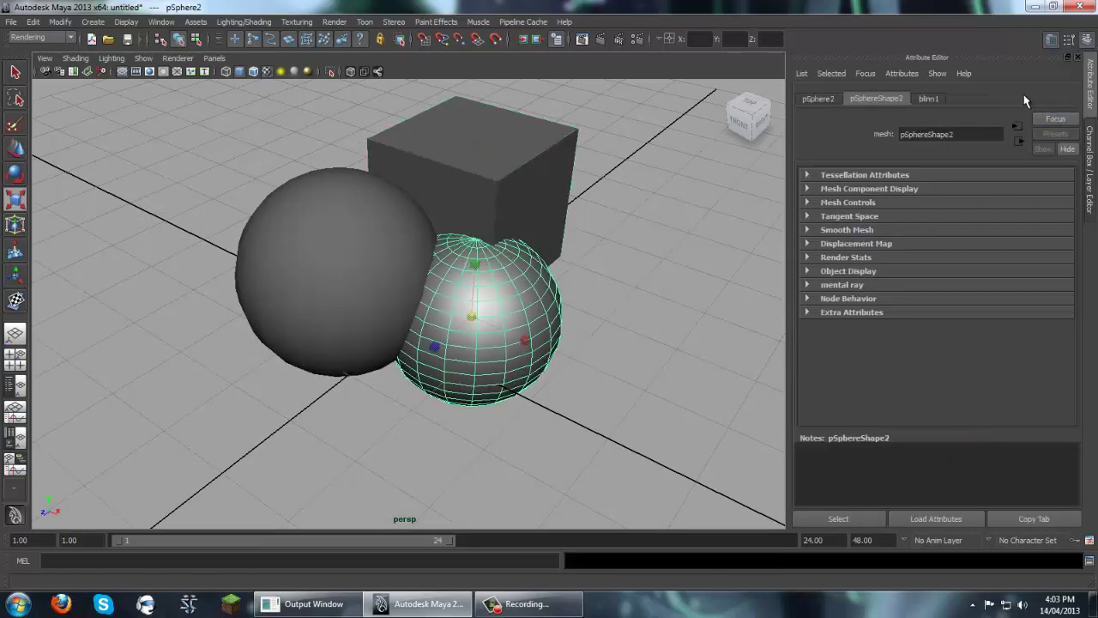
pyautogui.click(930, 99)
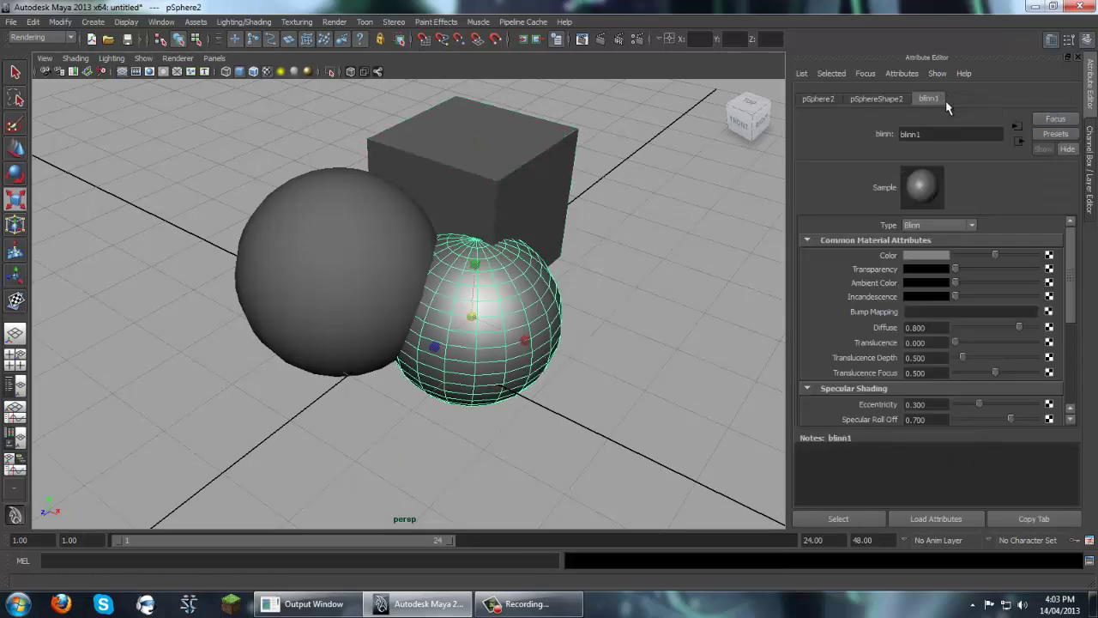
pyautogui.click(1050, 256)
pyautogui.click(520, 284)
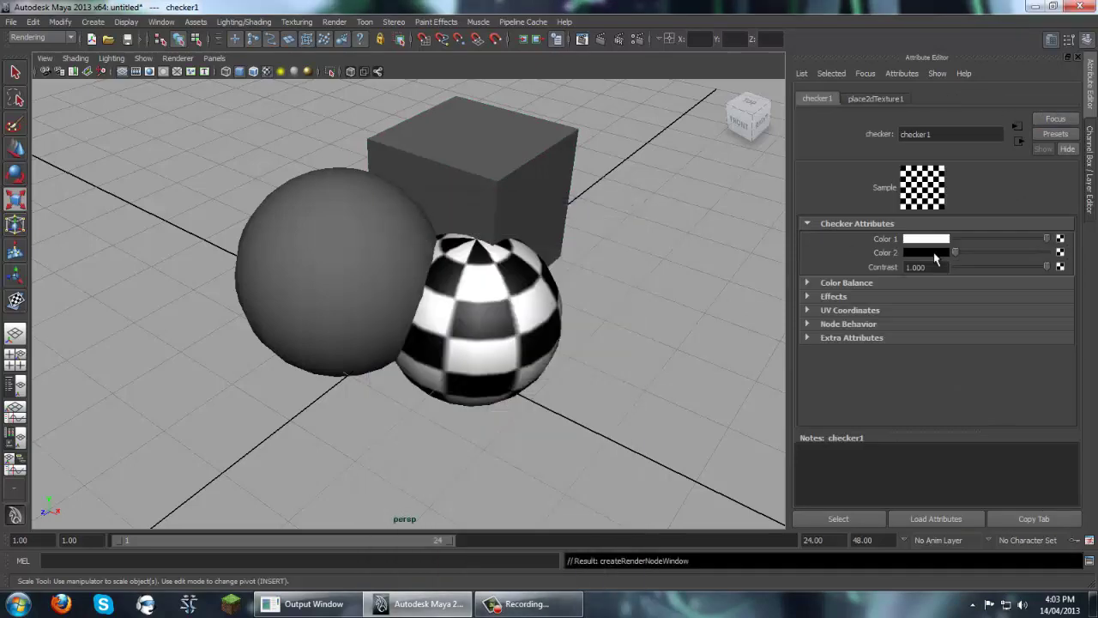
pyautogui.moveTo(956, 252); pyautogui.dragTo(1029, 241)
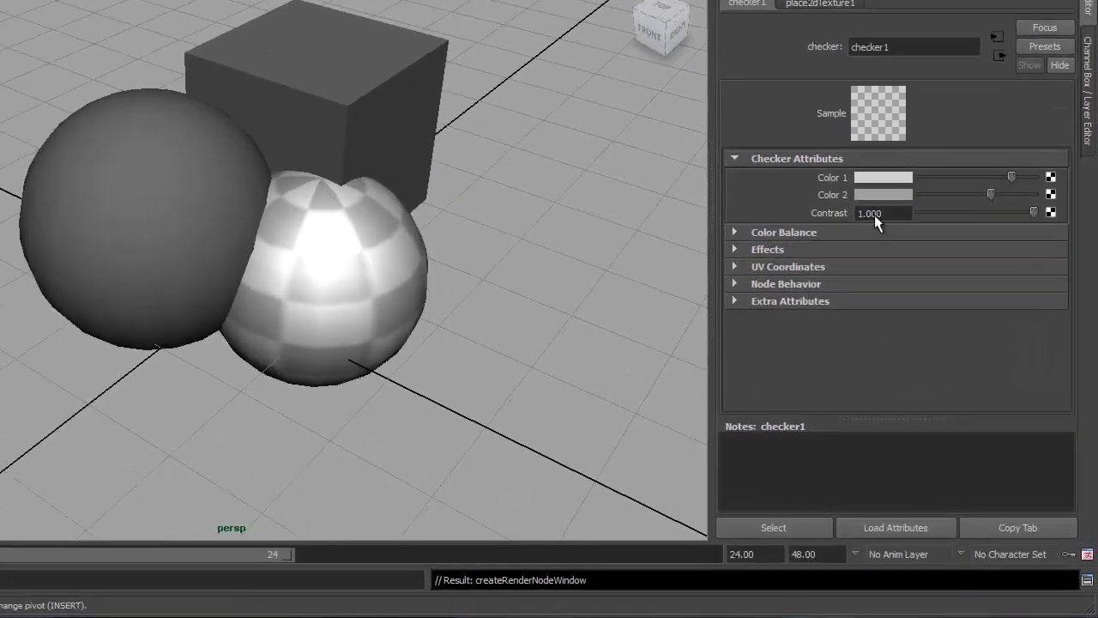
pyautogui.click(669, 230)
# - Assign a new Phong material to the cube behind the spheres
pyautogui.click(259, 161)
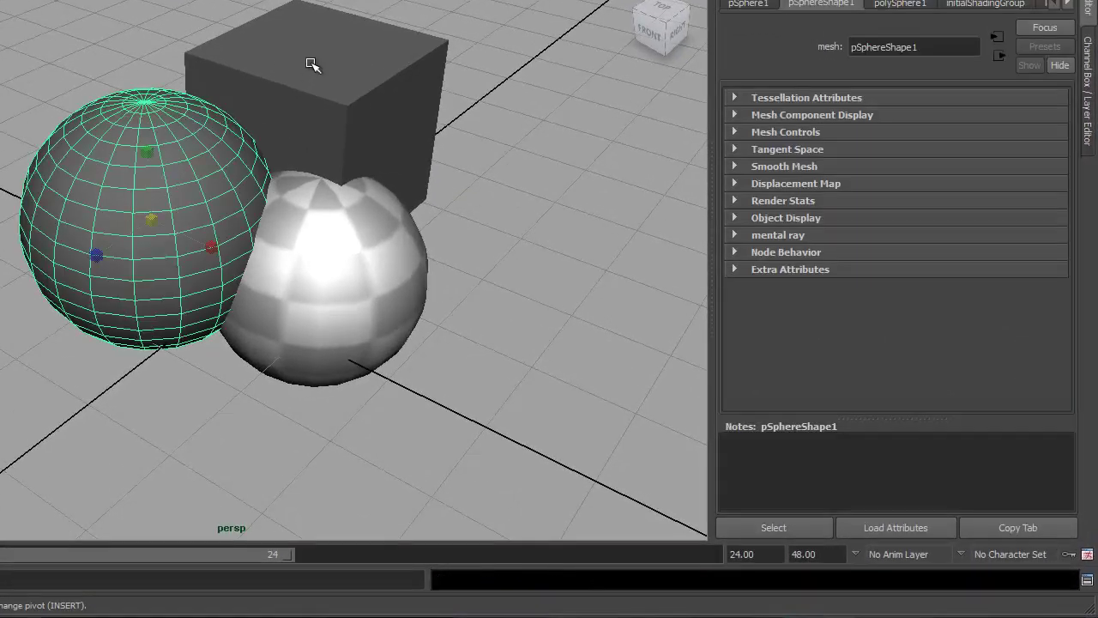
pyautogui.click(308, 65)
pyautogui.moveTo(315, 55); pyautogui.dragTo(363, 294, button='right')
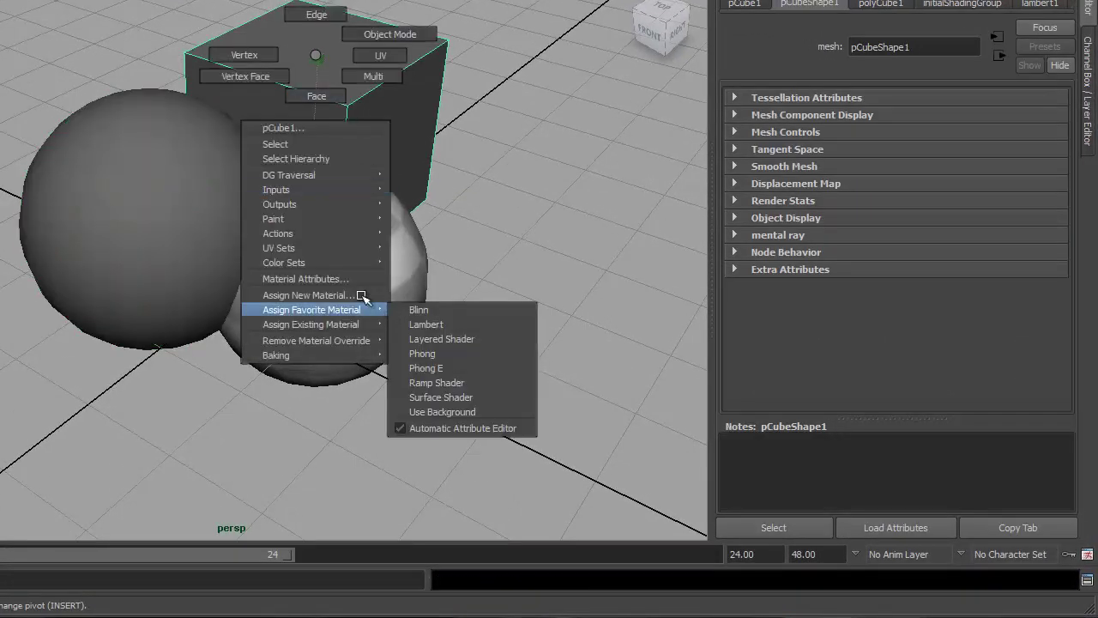
pyautogui.click(452, 353)
pyautogui.click(455, 353)
pyautogui.click(393, 50)
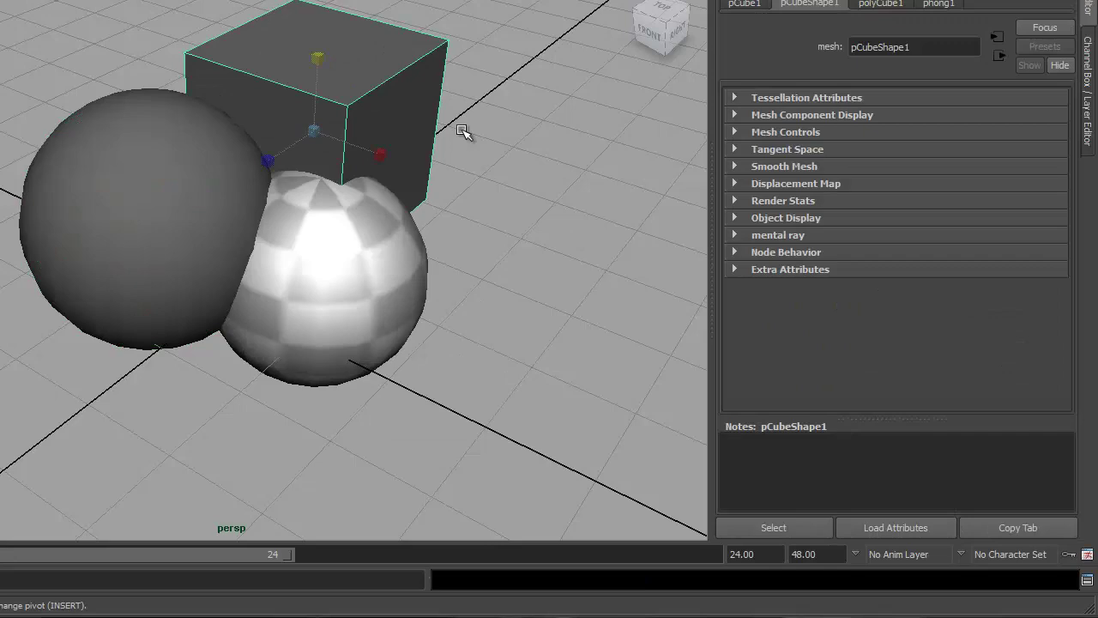
pyautogui.click(522, 126)
pyautogui.click(147, 166)
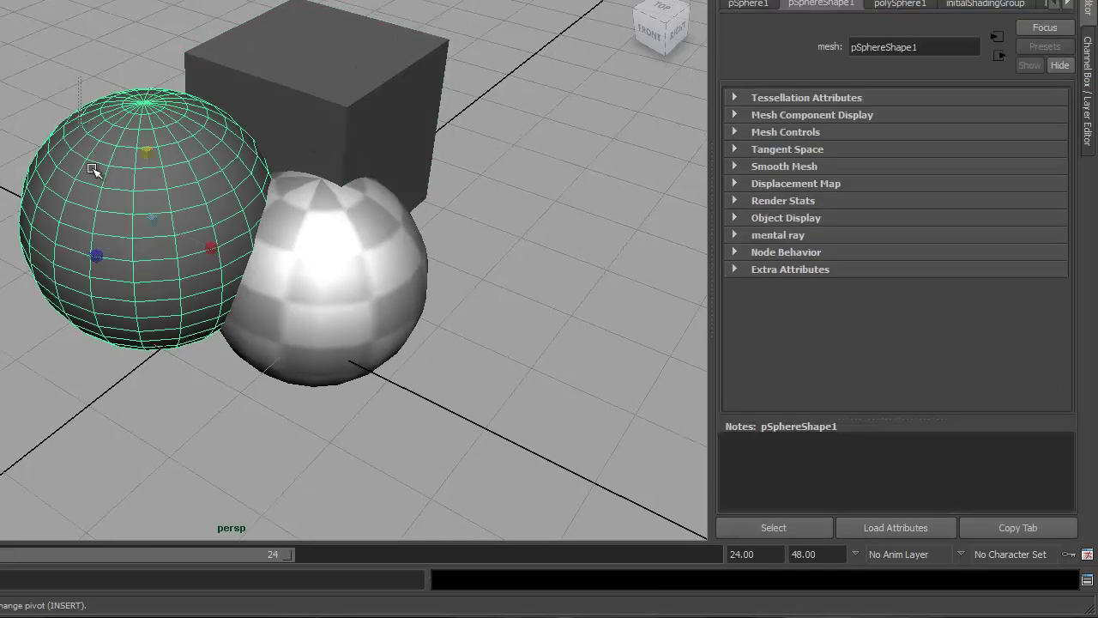
pyautogui.moveTo(80, 77); pyautogui.dragTo(90, 180)
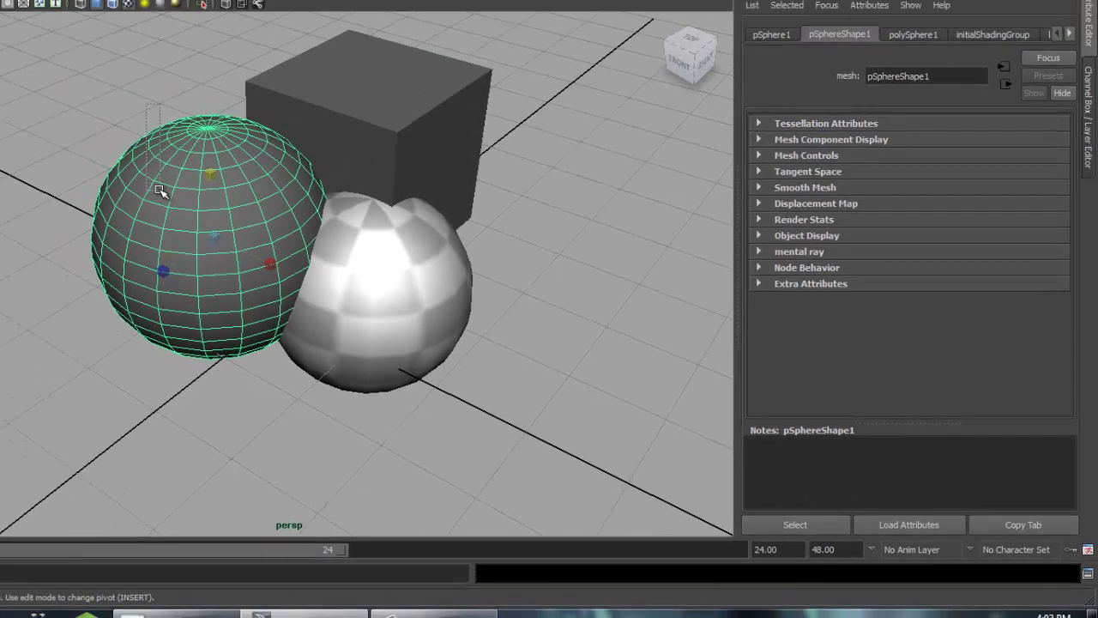
pyautogui.click(44, 83)
# - Create a third polygon sphere at the origin and scale it up uniformly to about 14.19 so it encloses the whole scene
pyautogui.scroll(-4, 197, 236)
pyautogui.keyDown('alt'); pyautogui.moveTo(286, 196); pyautogui.dragTo(469, 265); pyautogui.keyUp('alt')
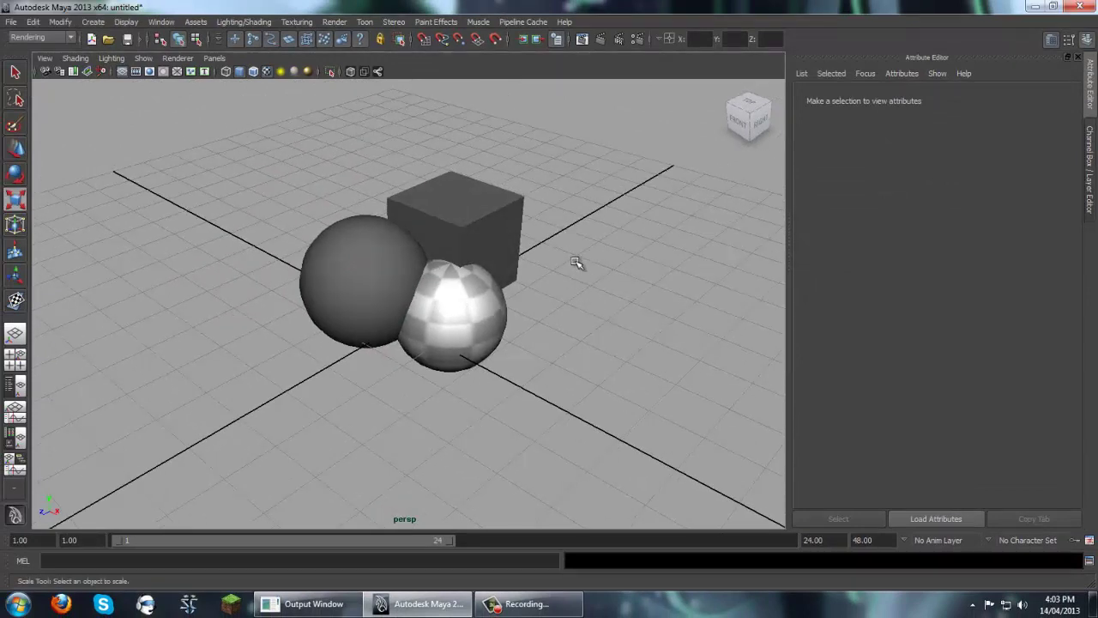
pyautogui.keyDown('shift'); pyautogui.rightClick(577, 262); pyautogui.keyUp('shift')
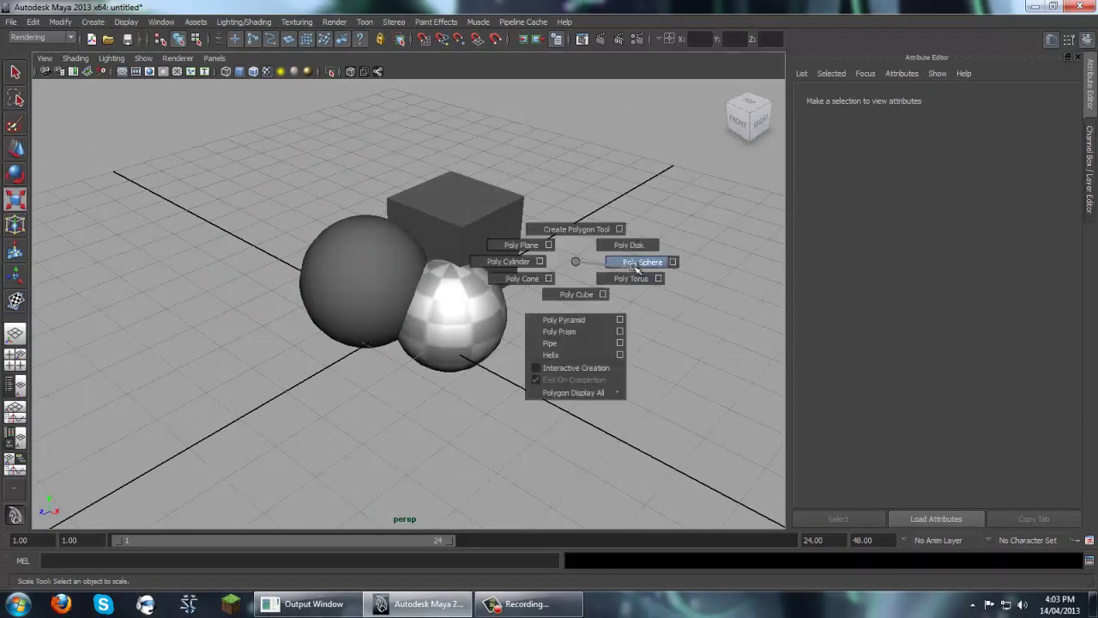
pyautogui.keyDown('shift'); pyautogui.moveTo(576, 262); pyautogui.dragTo(635, 265, button='right'); pyautogui.keyUp('shift')
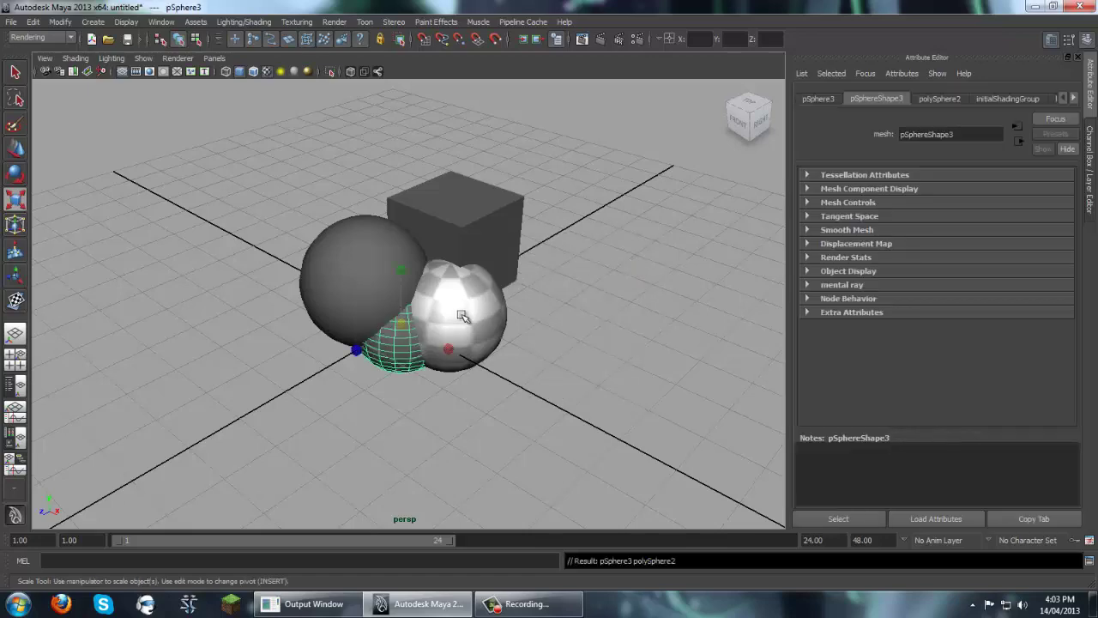
pyautogui.moveTo(404, 324); pyautogui.dragTo(737, 315)
pyautogui.scroll(-8, 463, 291)
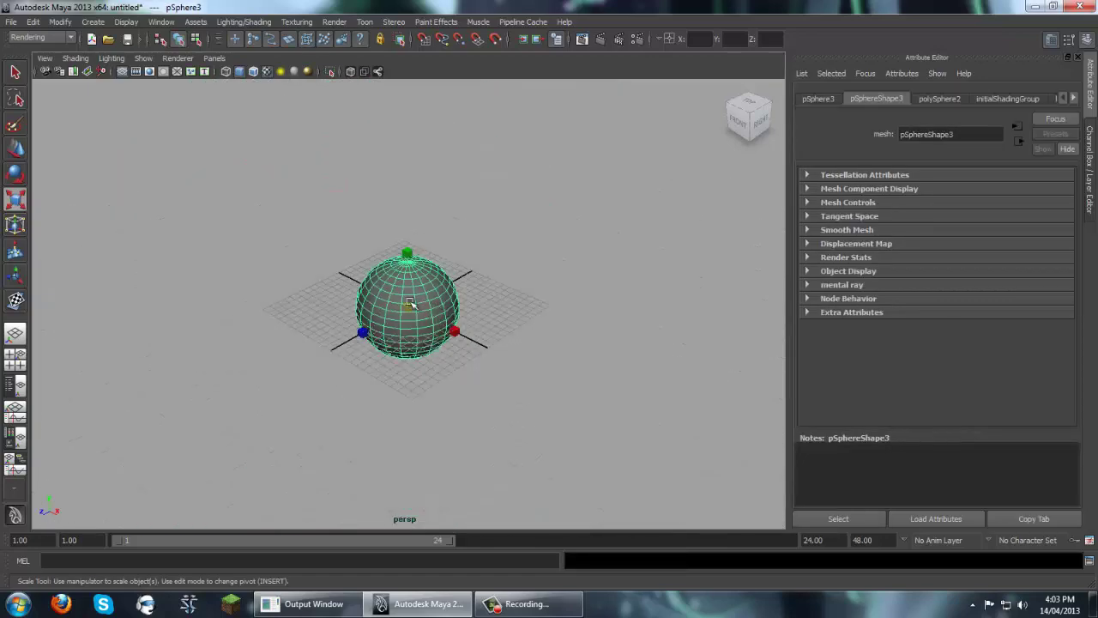
pyautogui.moveTo(409, 305); pyautogui.dragTo(527, 302)
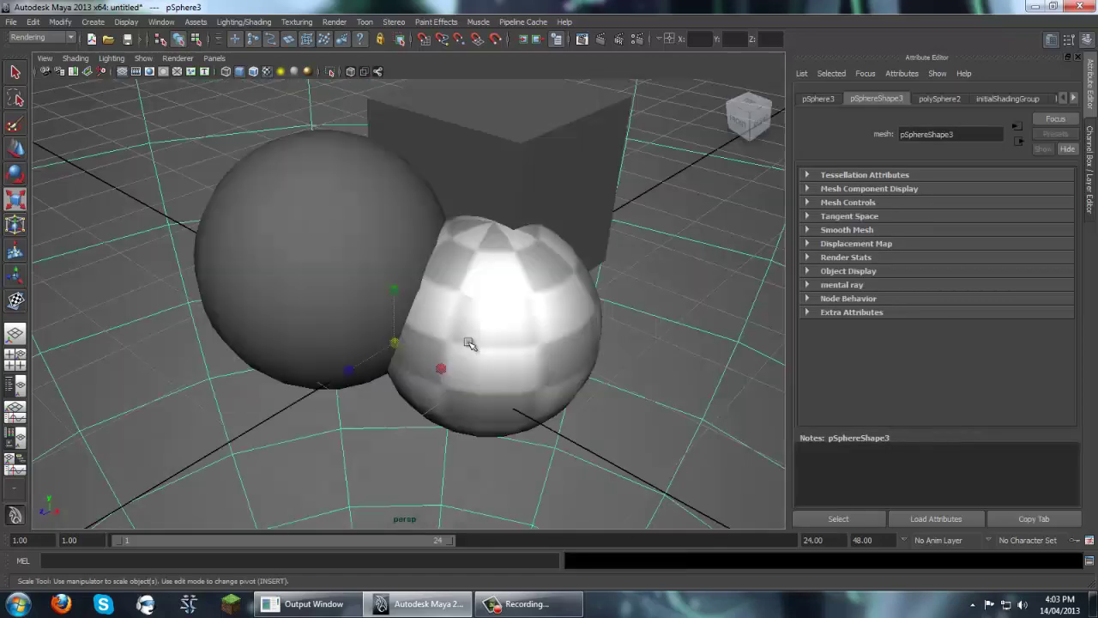
pyautogui.scroll(3, 503, 319)
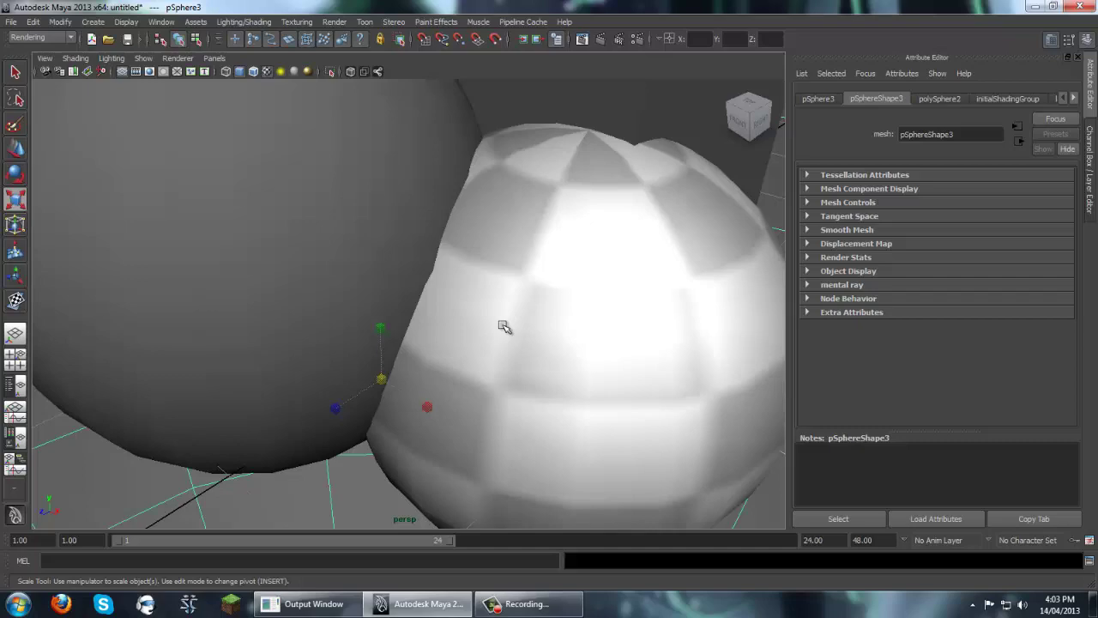
pyautogui.scroll(-4, 503, 292)
pyautogui.scroll(1, 528, 264)
pyautogui.keyDown('shift'); pyautogui.moveTo(585, 206); pyautogui.dragTo(582, 243, button='middle'); pyautogui.keyUp('shift')
pyautogui.hotkey('ctrl', 'z')
pyautogui.hotkey('ctrl', 'z')
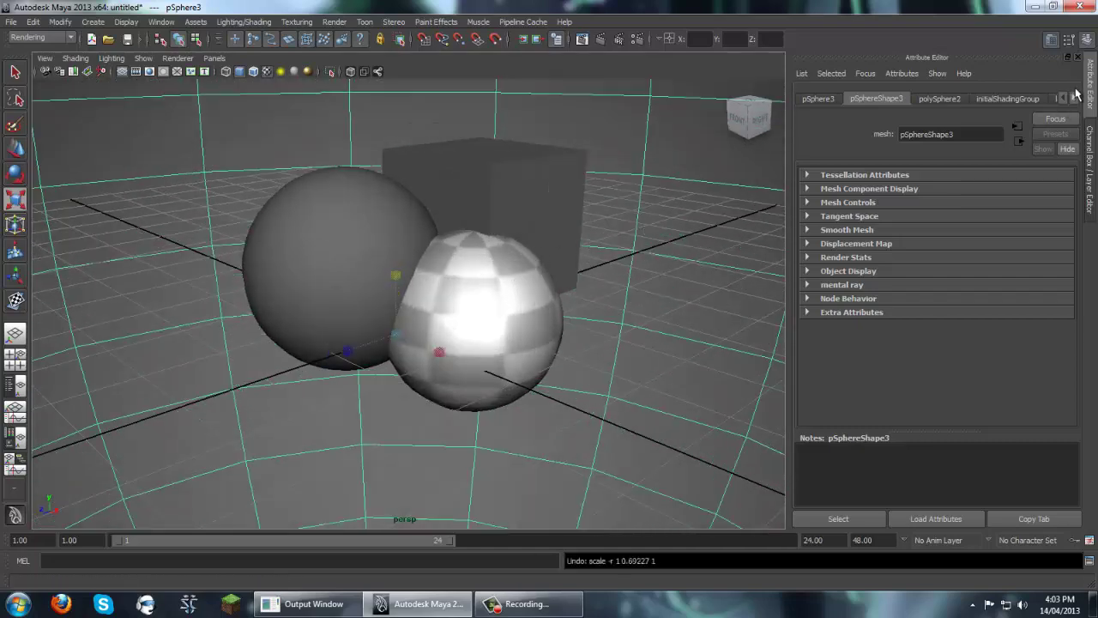
# - Rename the large enclosing sphere as hdri
pyautogui.click(1090, 144)
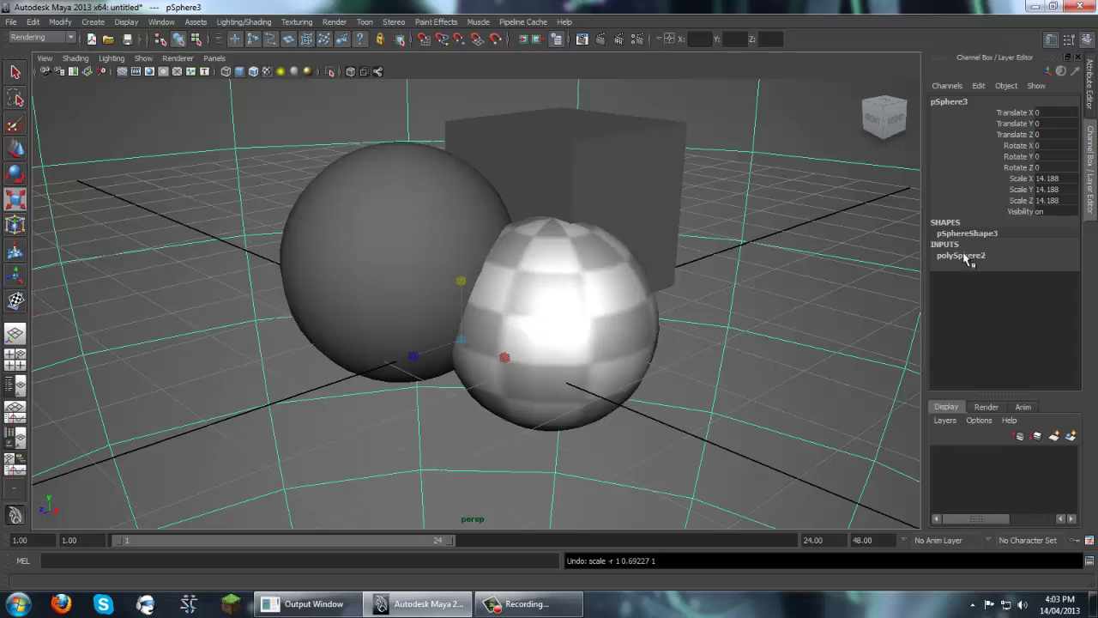
pyautogui.click(981, 101)
pyautogui.write('hdri')
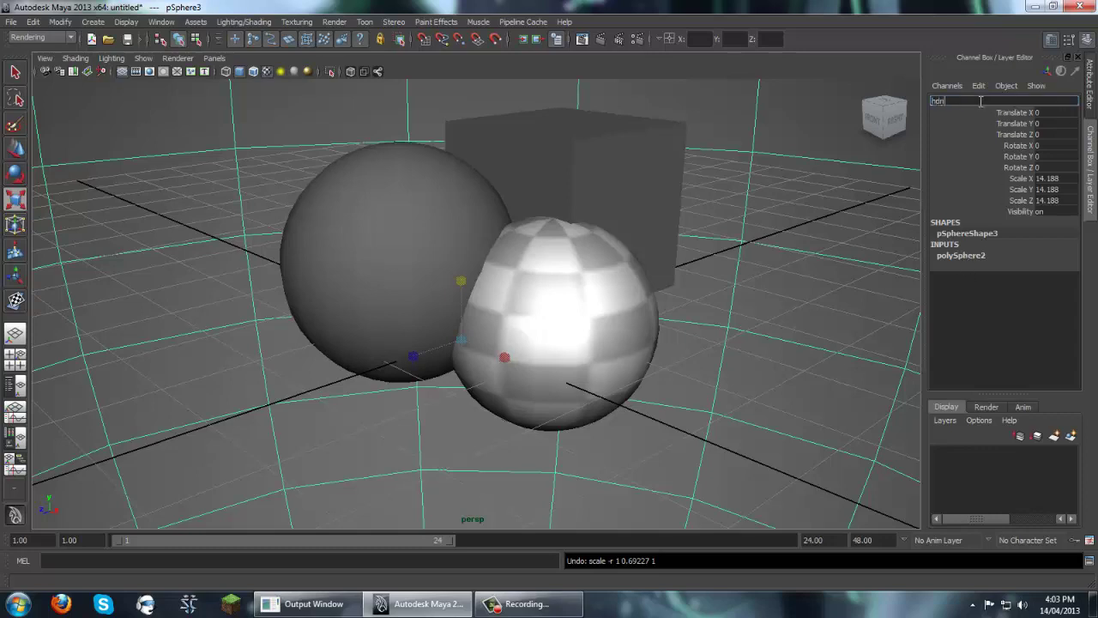
pyautogui.press('Return')
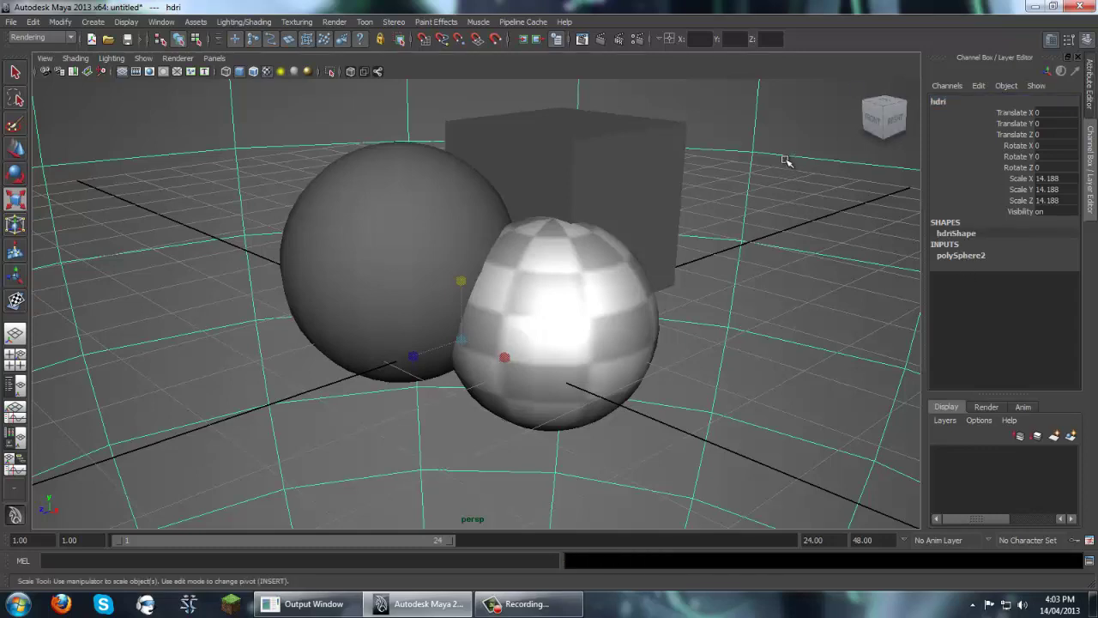
# - Assign a new Surface Shader to the hdri sphere and map a File texture to its Out Color
pyautogui.moveTo(764, 136); pyautogui.dragTo(908, 412, button='right')
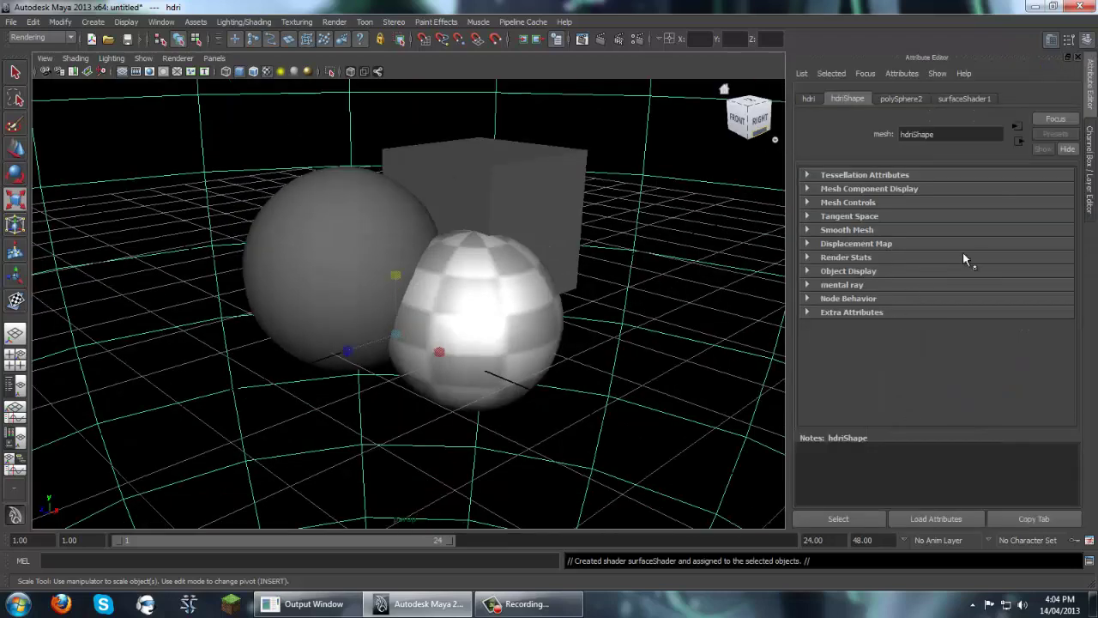
pyautogui.click(982, 98)
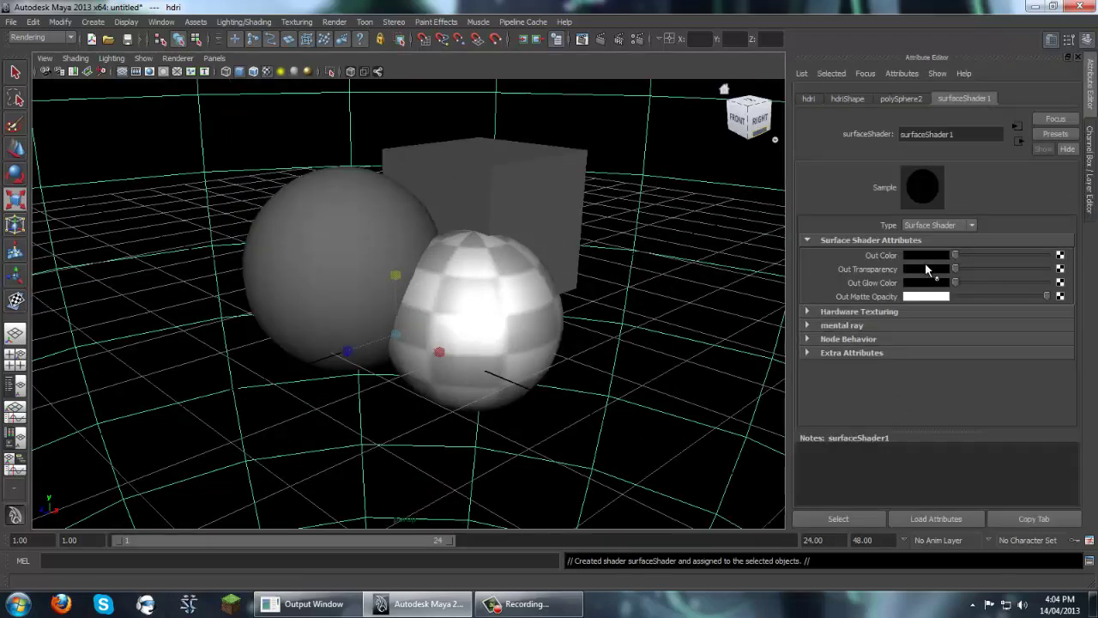
pyautogui.click(1060, 255)
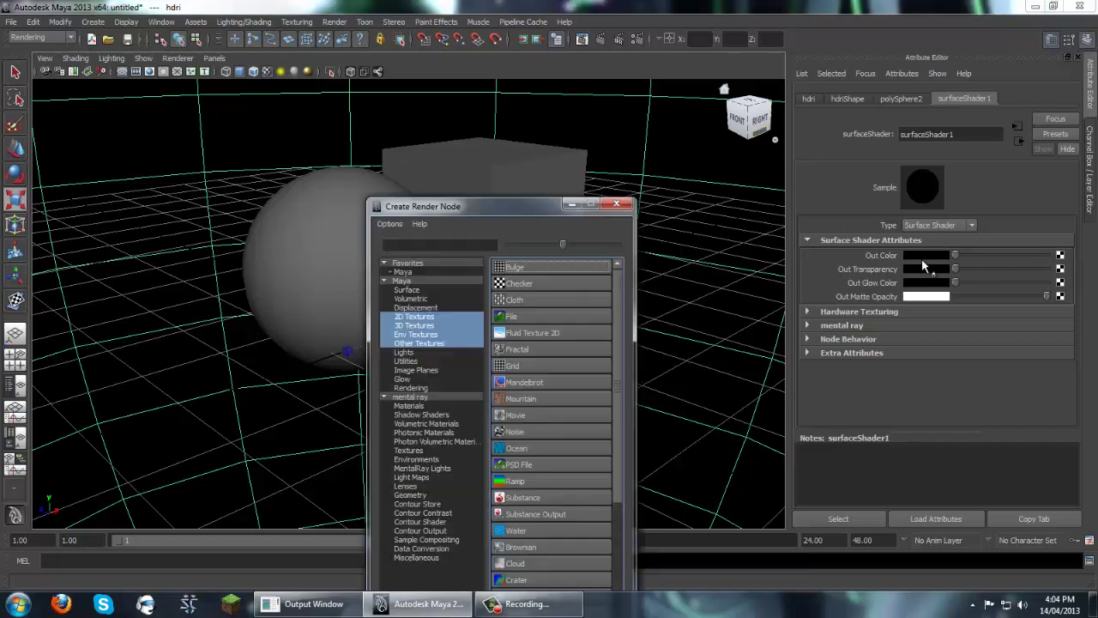
pyautogui.click(543, 319)
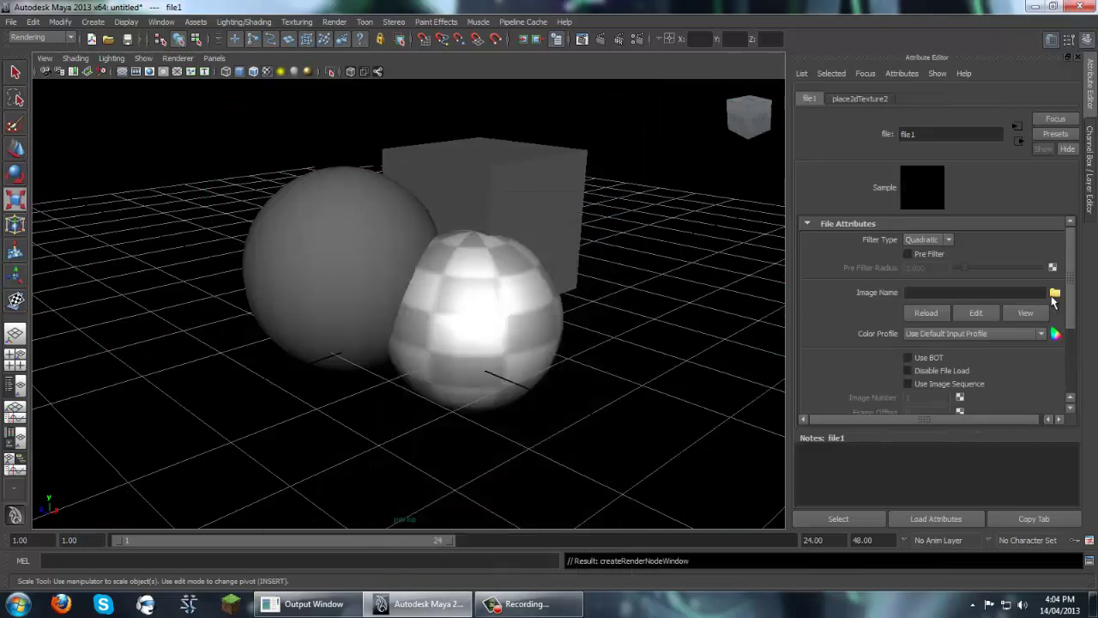
# - Load sky11_hdr.hdr from the Desktop as the image of the hdri sphere's File texture
pyautogui.click(1055, 294)
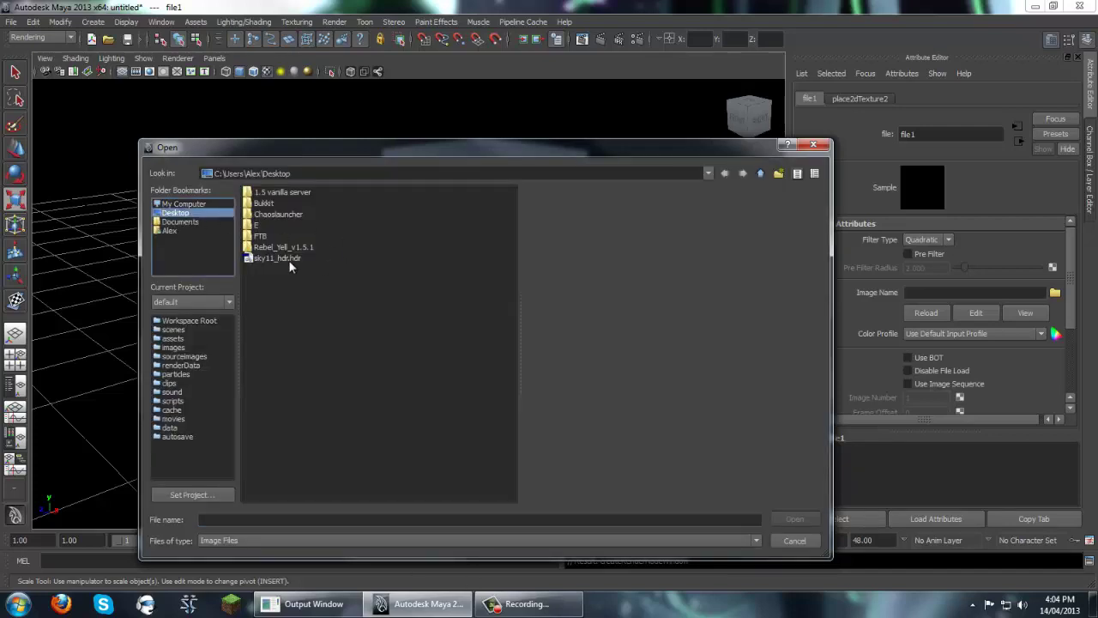
pyautogui.click(286, 259)
pyautogui.click(795, 519)
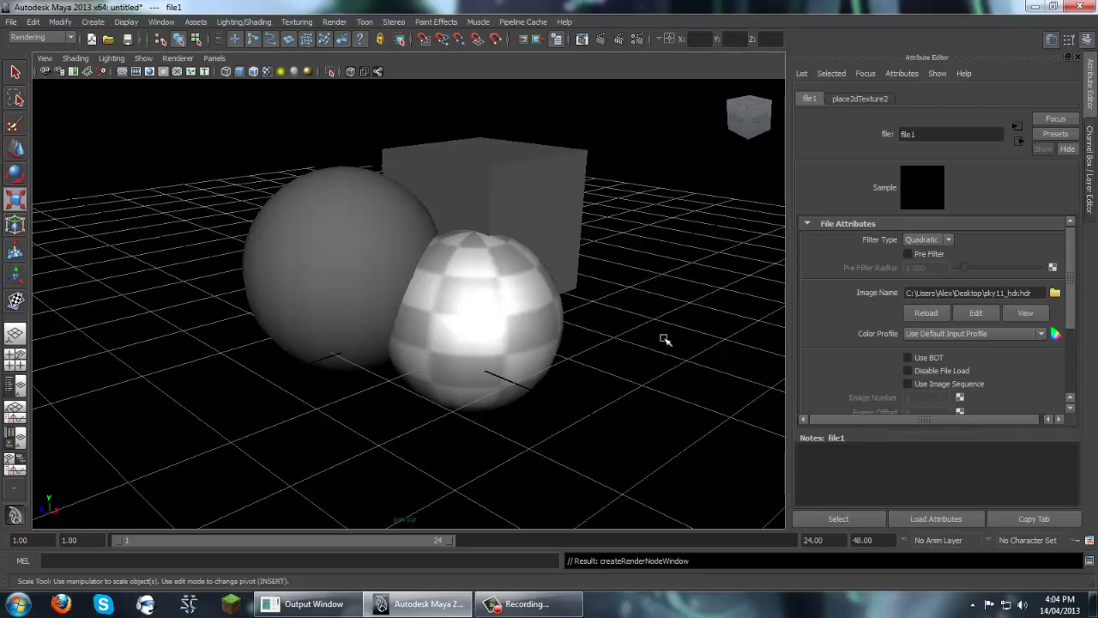
# - Examine the sky texture on the hdri sphere from outside, and frame the two spheres and cube inside it from slightly above
pyautogui.click(746, 267)
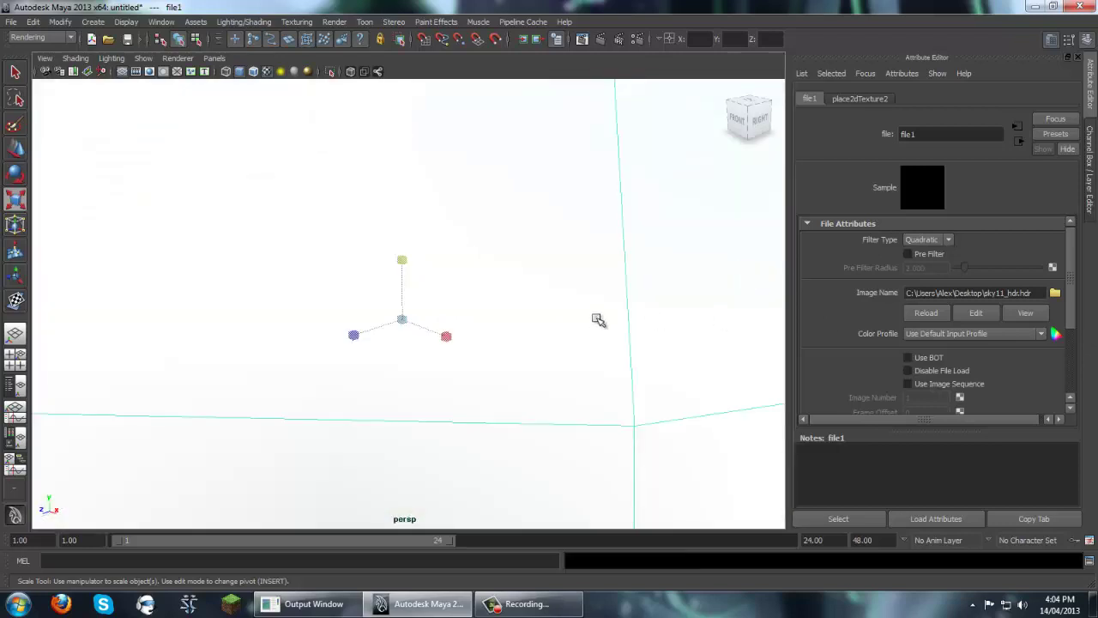
pyautogui.press('Delete')
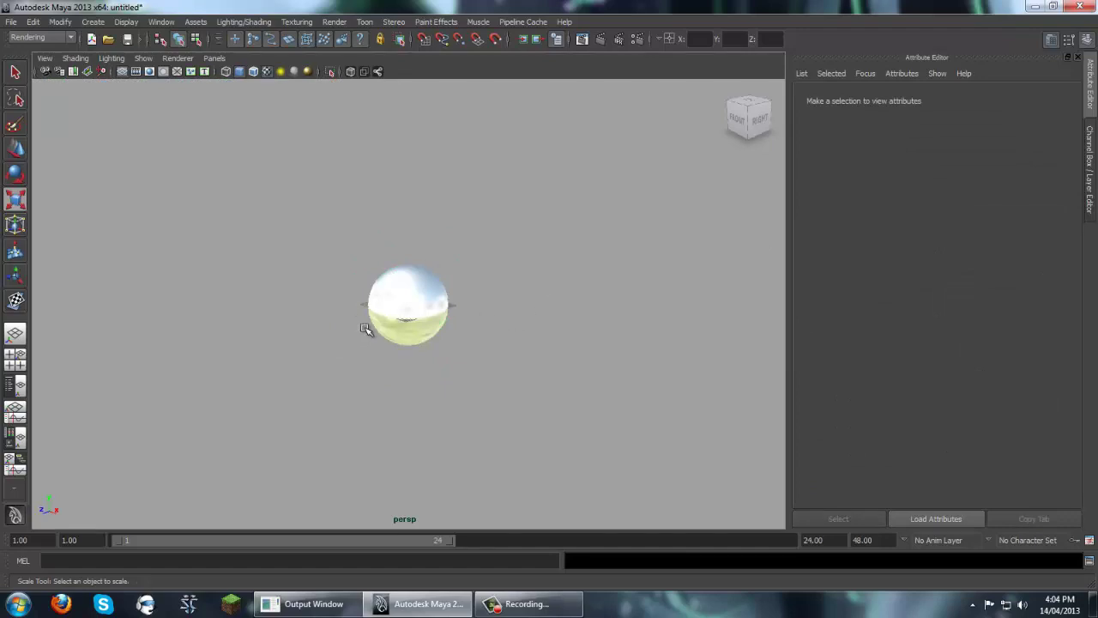
pyautogui.click(453, 331)
pyautogui.press('f')
pyautogui.click(729, 360)
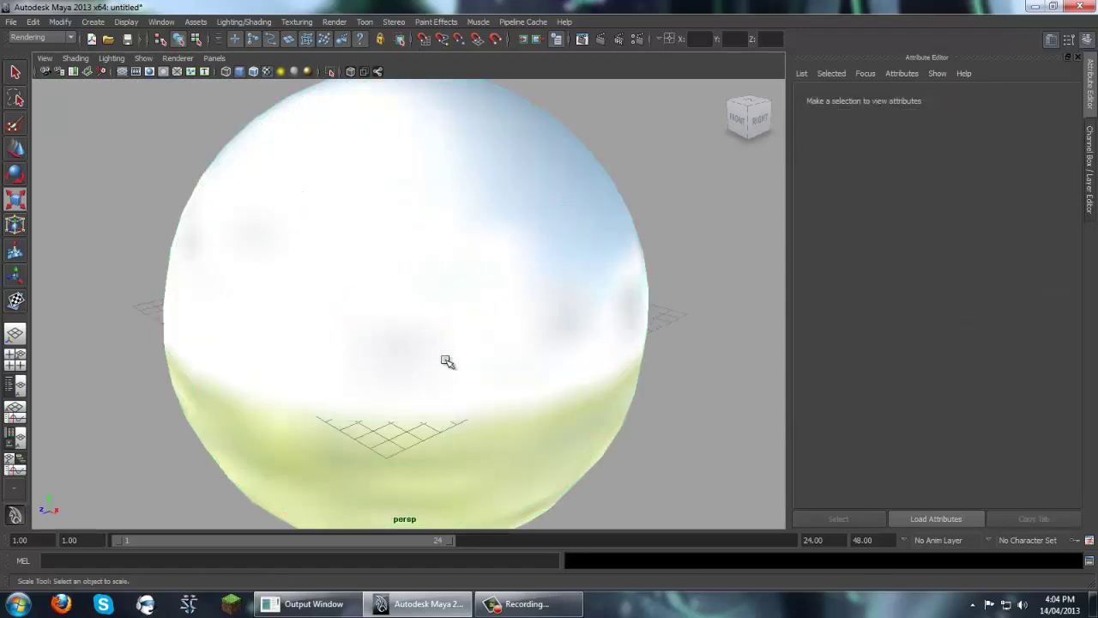
pyautogui.keyDown('alt'); pyautogui.moveTo(446, 361); pyautogui.dragTo(541, 257); pyautogui.keyUp('alt')
pyautogui.scroll(8, 476, 342)
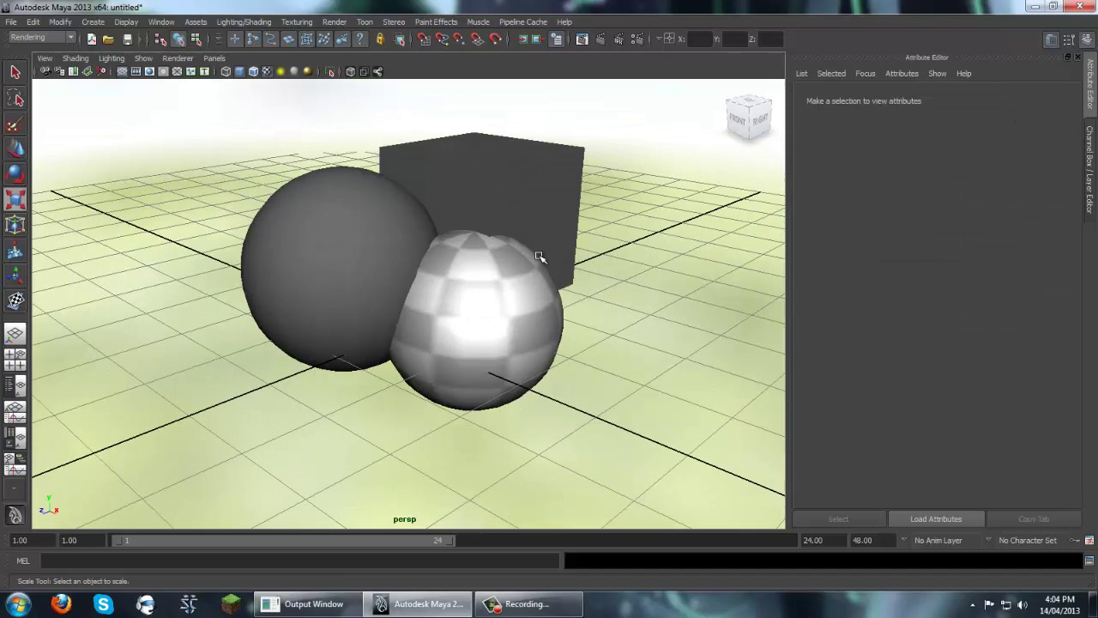
pyautogui.keyDown('alt'); pyautogui.moveTo(540, 257); pyautogui.dragTo(525, 291, button='middle'); pyautogui.keyUp('alt')
pyautogui.keyDown('alt'); pyautogui.moveTo(526, 292); pyautogui.dragTo(527, 301); pyautogui.keyUp('alt')
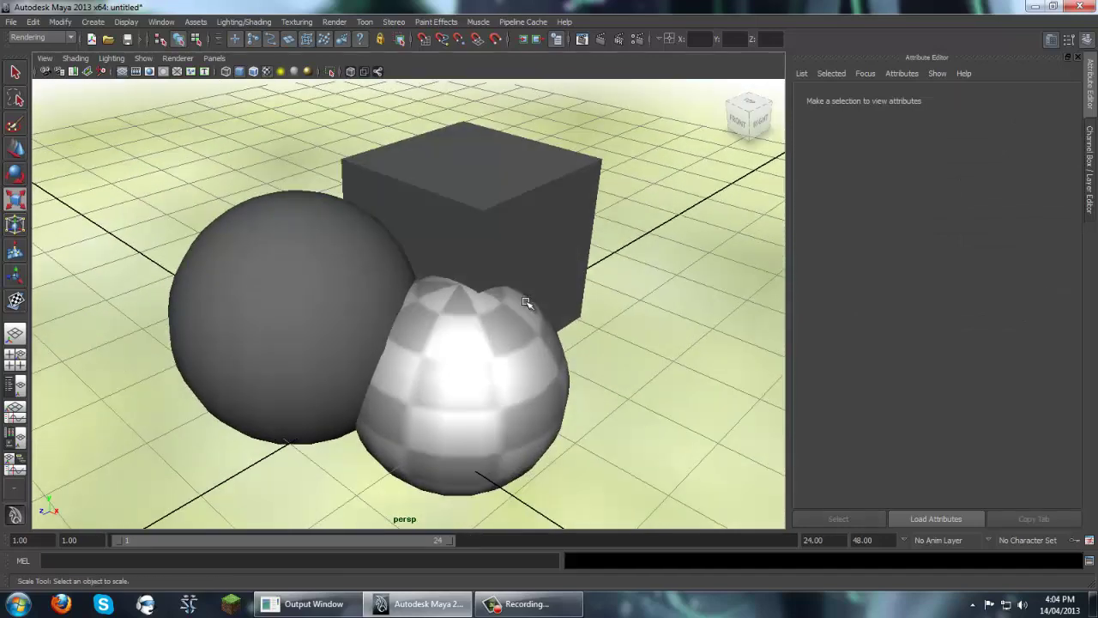
# - Set the renderer to mental ray and enable Final Gathering in the render settings
pyautogui.click(637, 41)
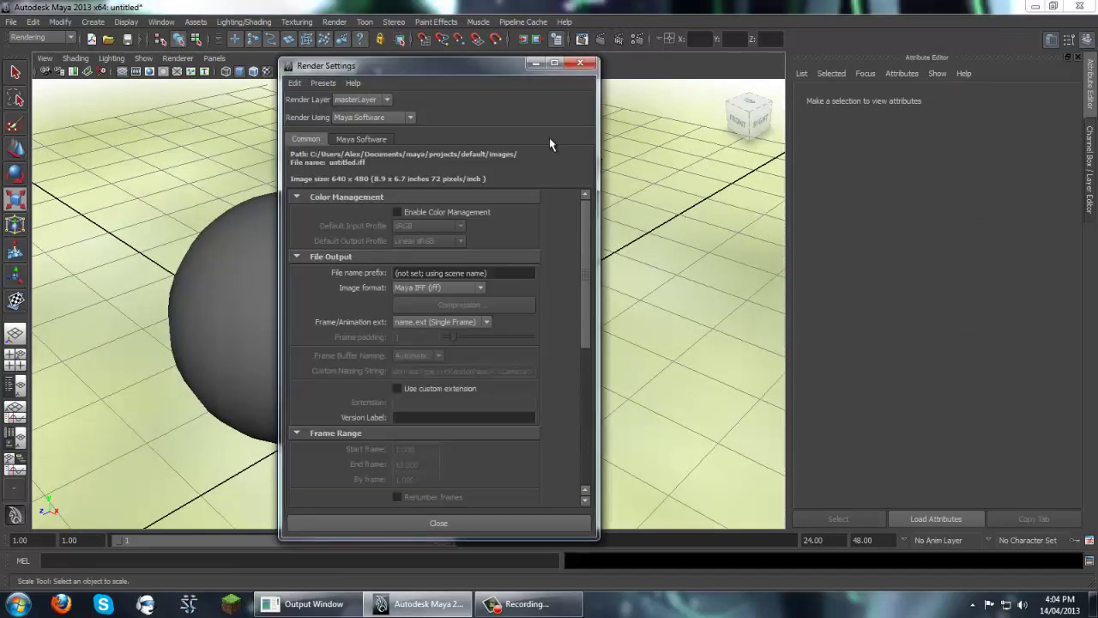
pyautogui.click(411, 117)
pyautogui.click(394, 156)
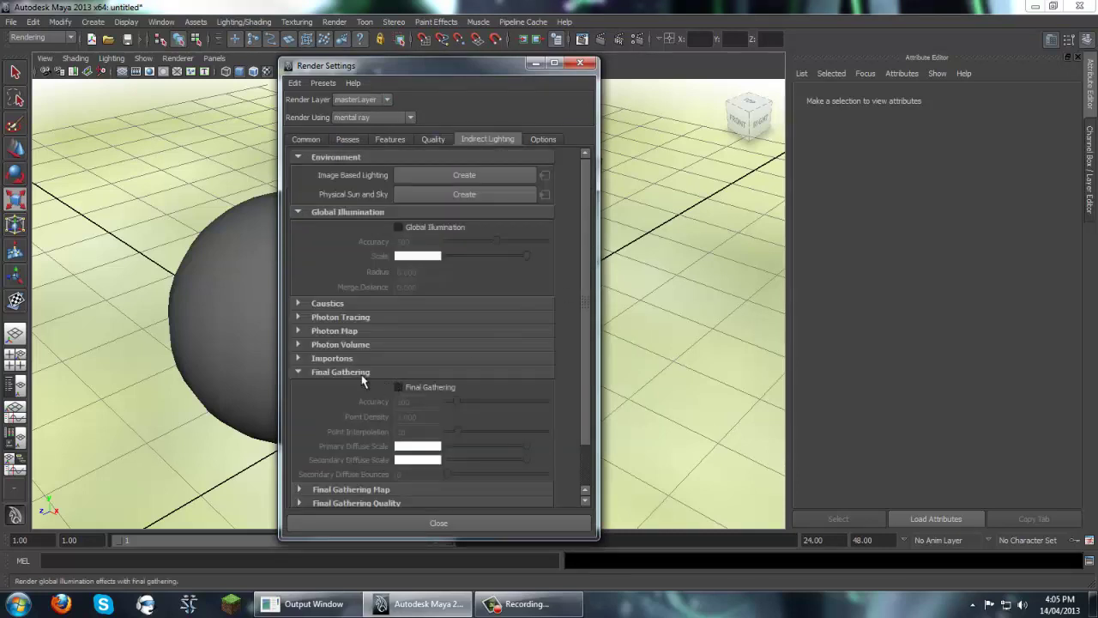
pyautogui.click(298, 371)
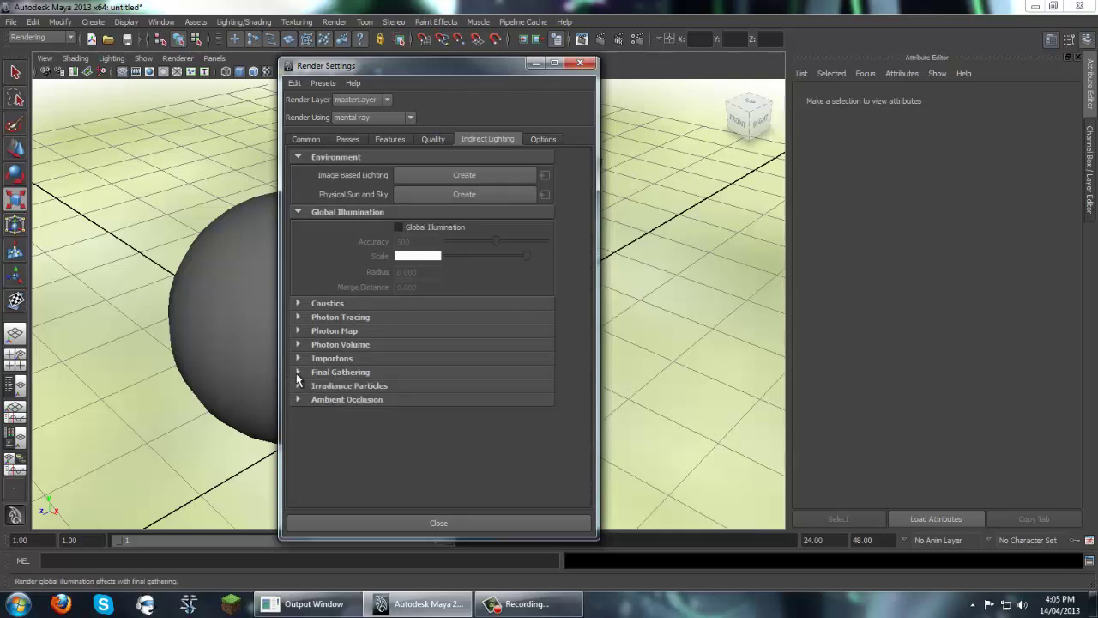
pyautogui.click(298, 373)
pyautogui.click(399, 388)
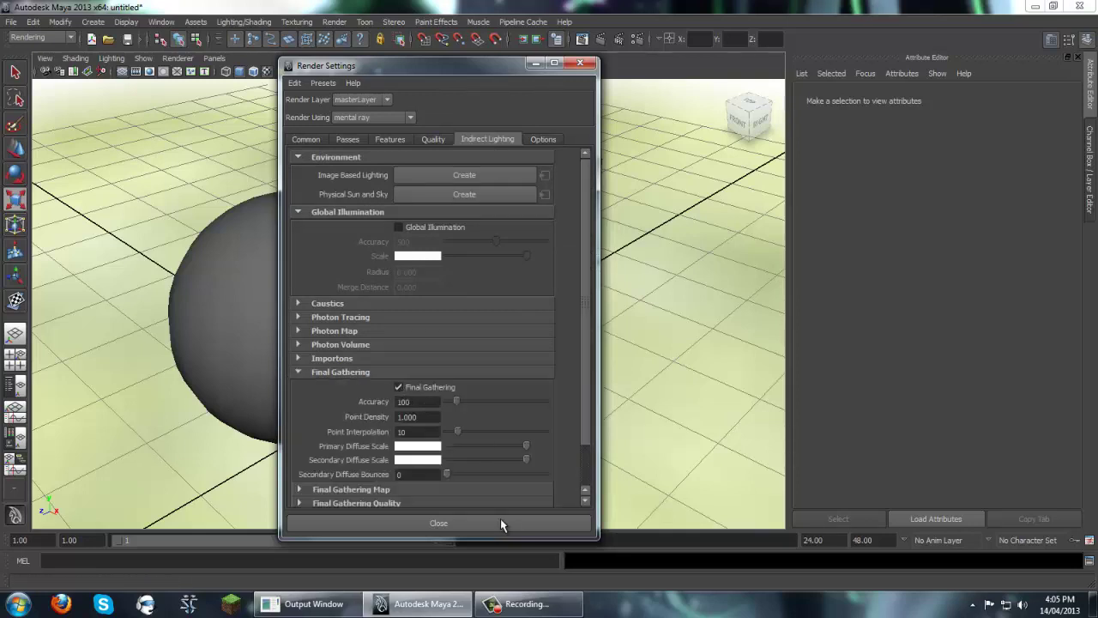
pyautogui.click(439, 523)
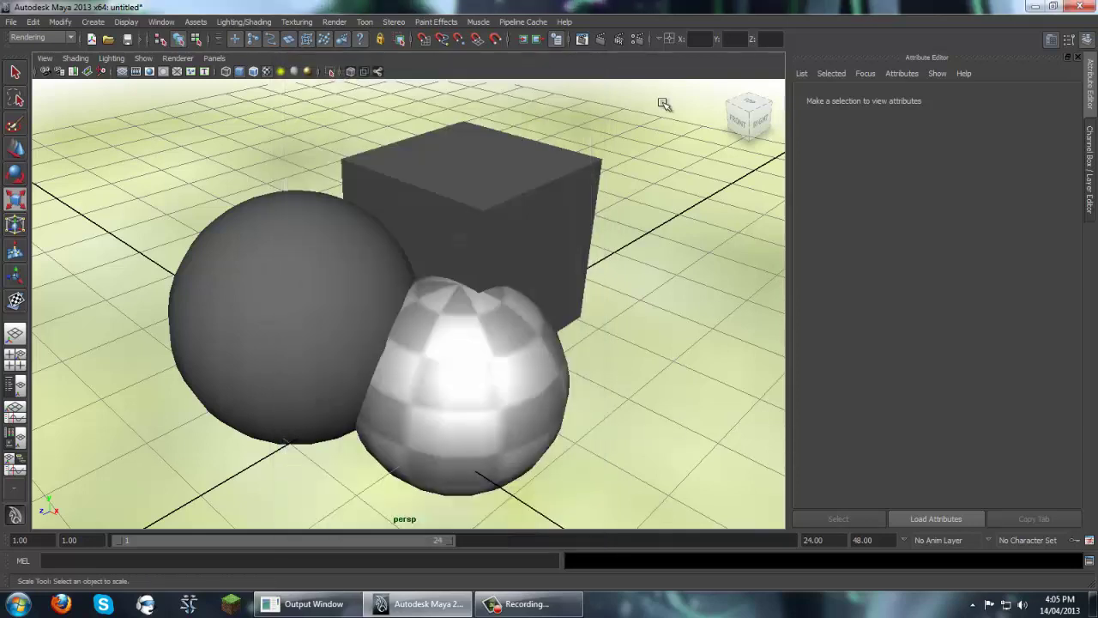
# - Render the perspective view with mental ray and Final Gathering, and minimize the finished render
pyautogui.click(598, 43)
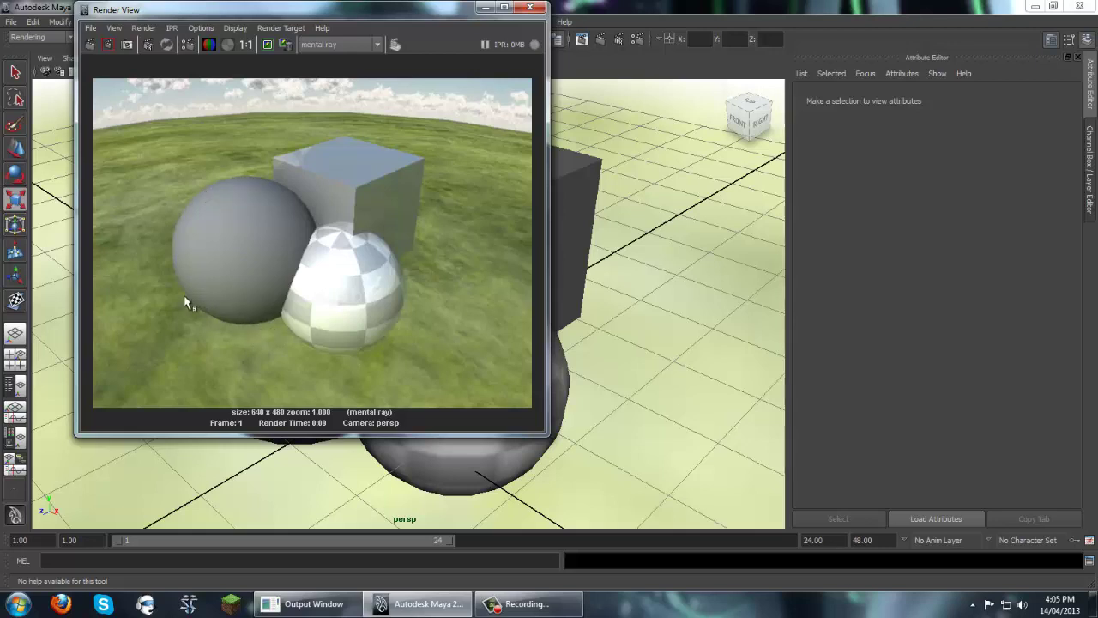
pyautogui.click(486, 11)
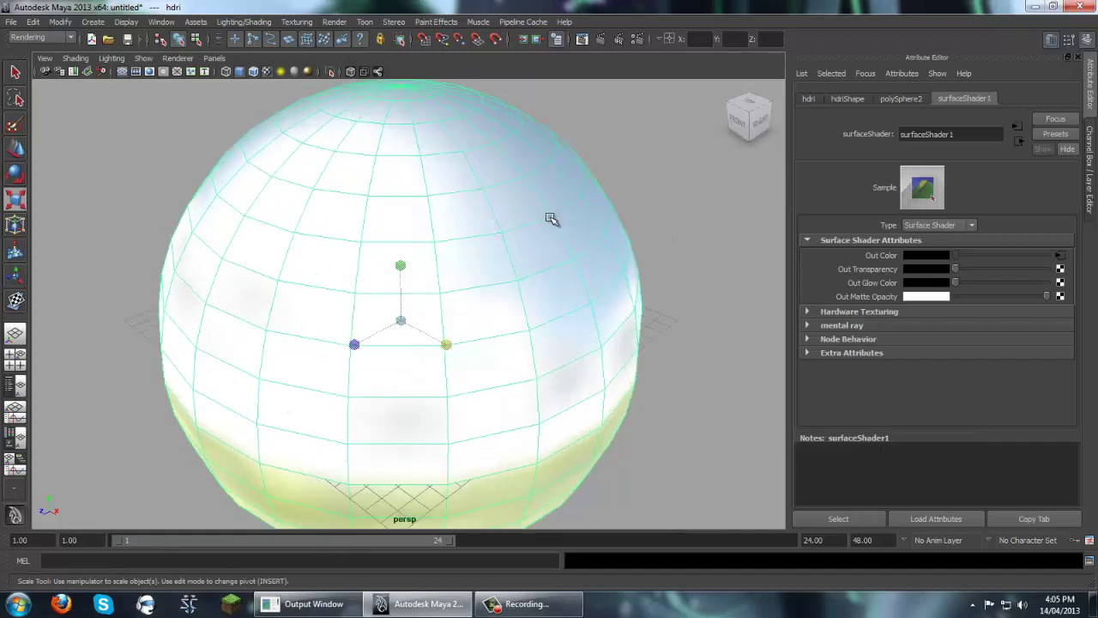
# - Delete the large hdri sphere enclosing the two spheres and the cube
pyautogui.scroll(2, 558, 223)
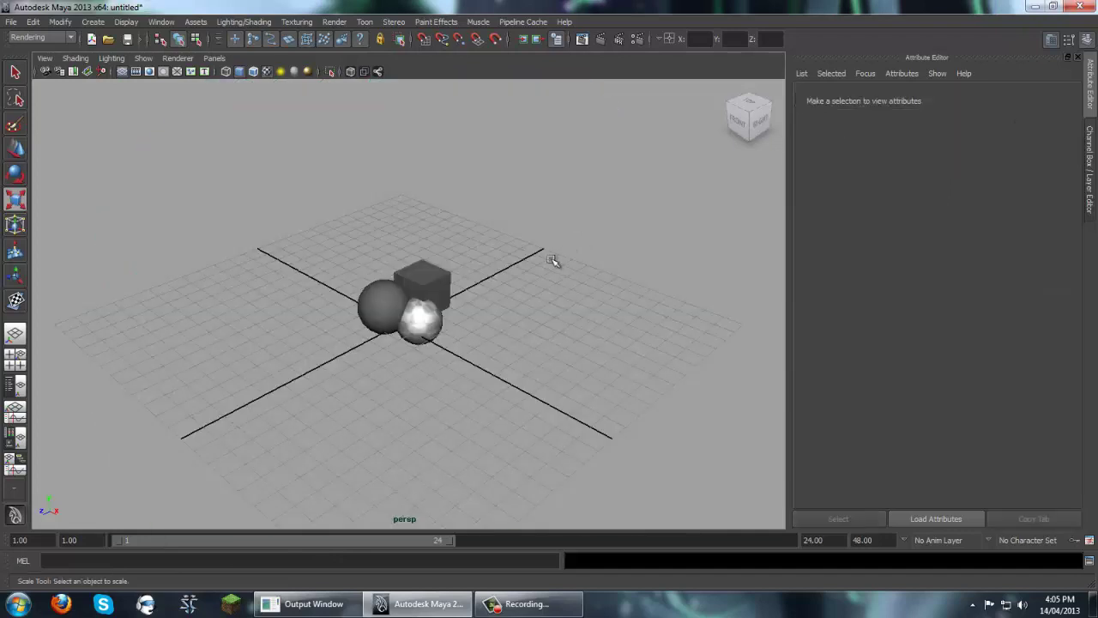
pyautogui.scroll(2, 553, 262)
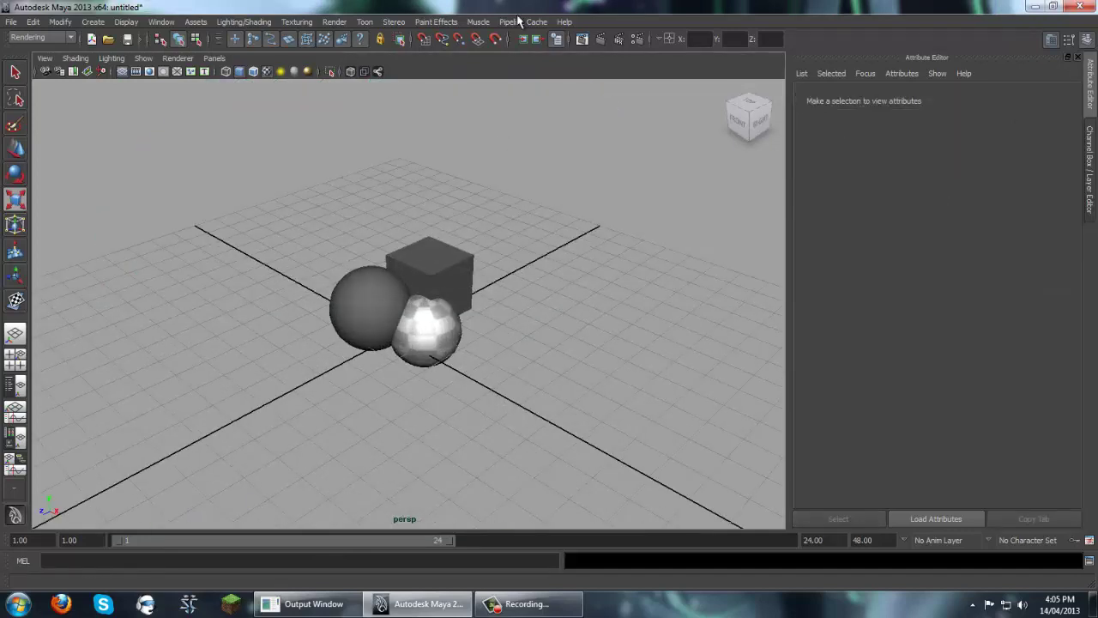
# - Create an Image Based Lighting environment in the render settings and load sky11_hdr.hdr from the Desktop as its image
pyautogui.click(619, 38)
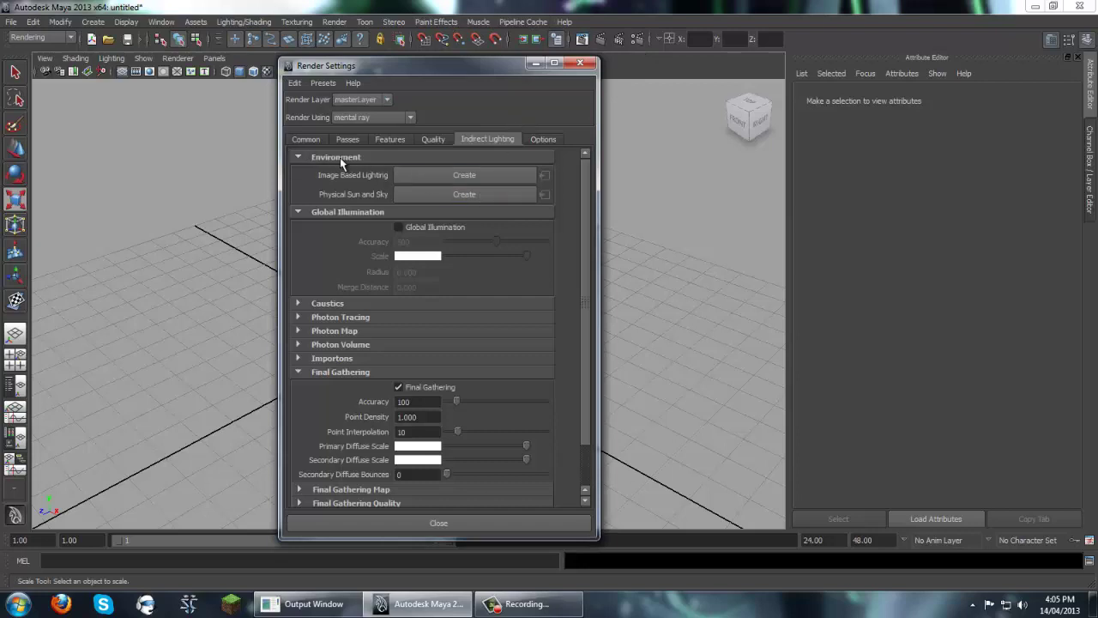
pyautogui.click(474, 176)
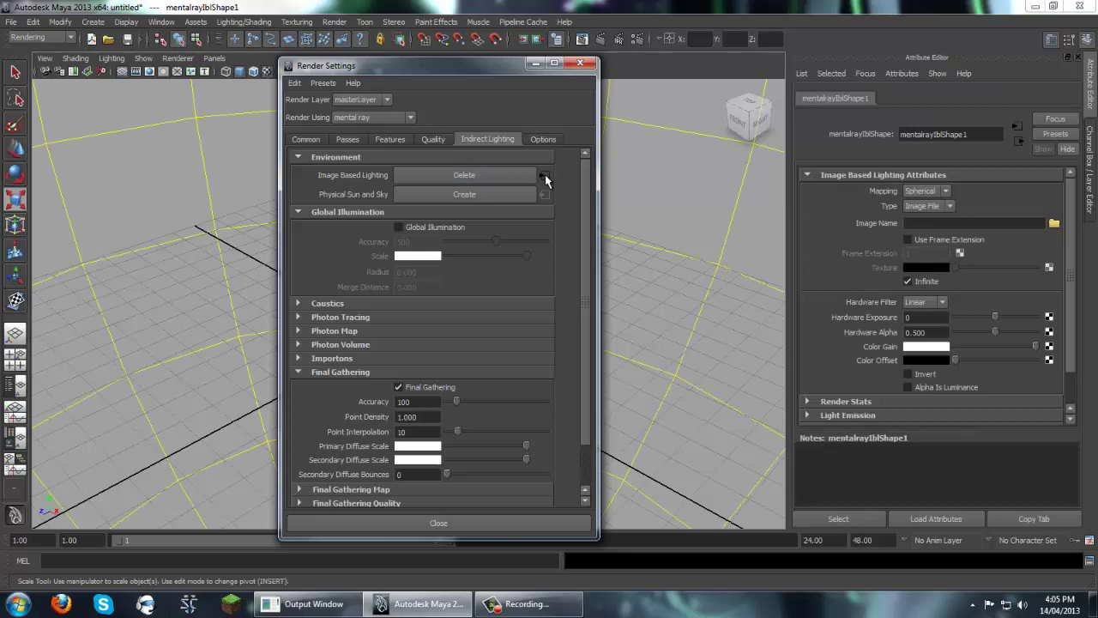
pyautogui.click(544, 176)
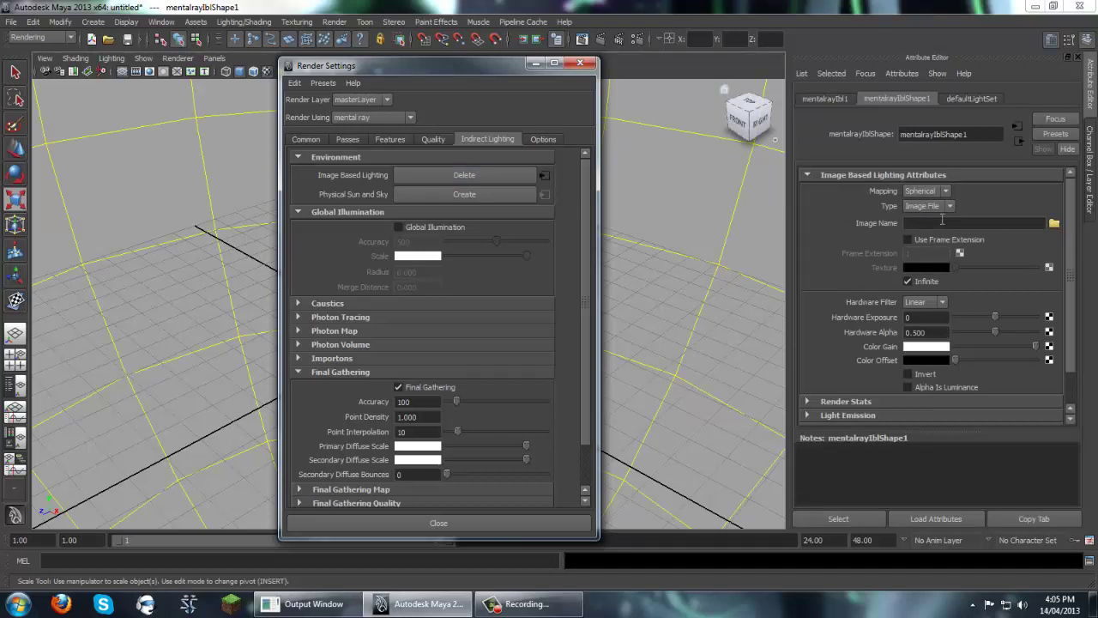
pyautogui.click(533, 65)
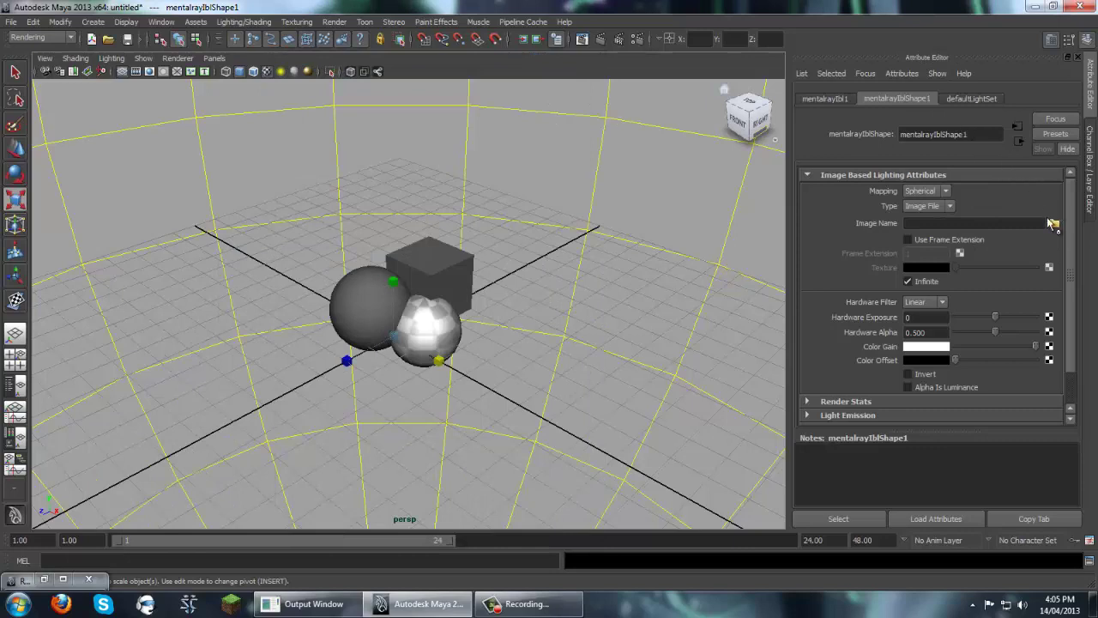
pyautogui.click(1054, 224)
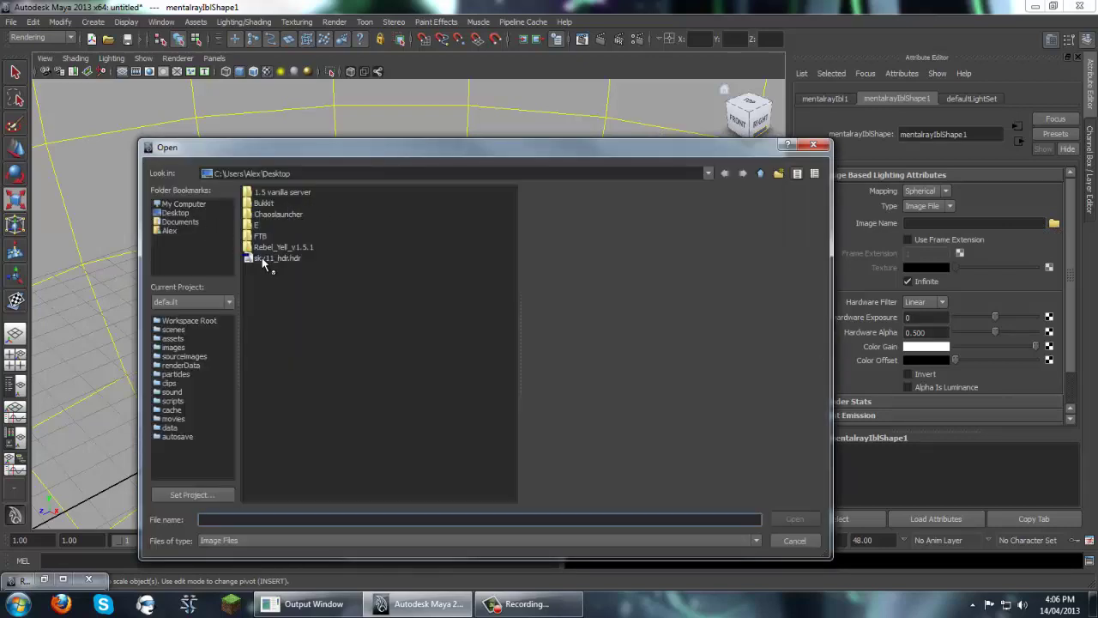
pyautogui.click(277, 259)
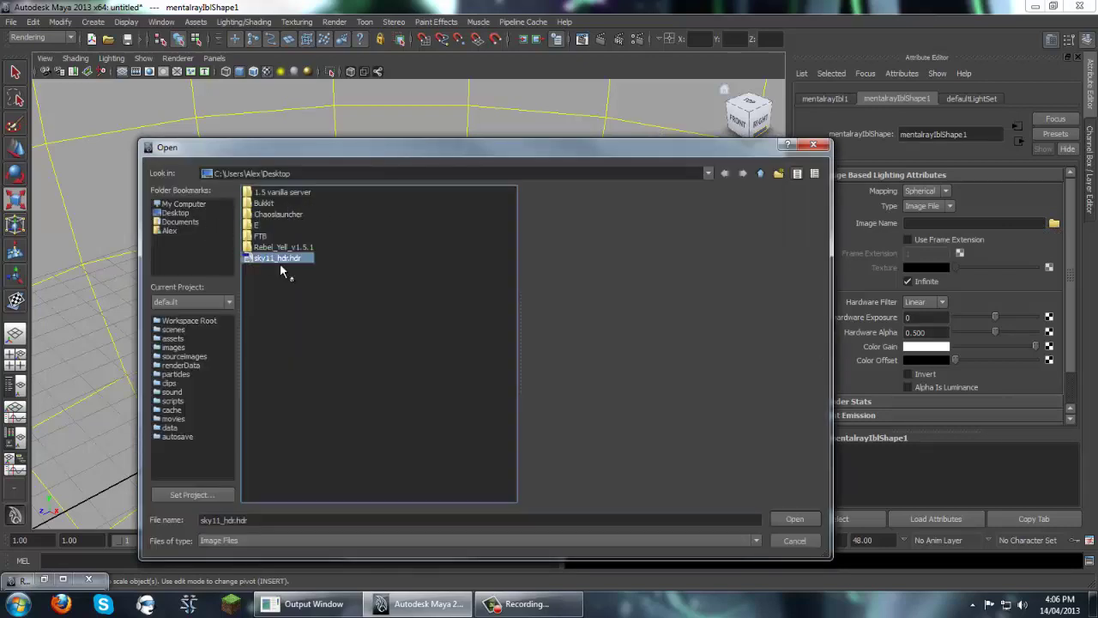
pyautogui.click(794, 519)
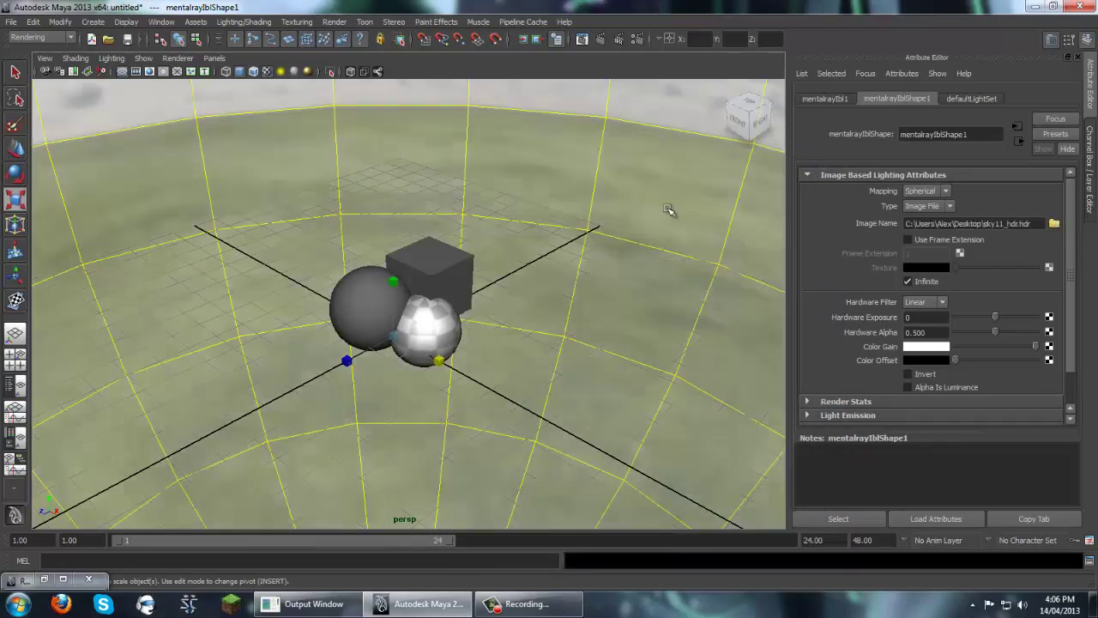
# - Turn off Final Gathering in the mental ray render settings, with the spheres and cube framed against the environment
pyautogui.click(669, 210)
pyautogui.scroll(-8, 663, 225)
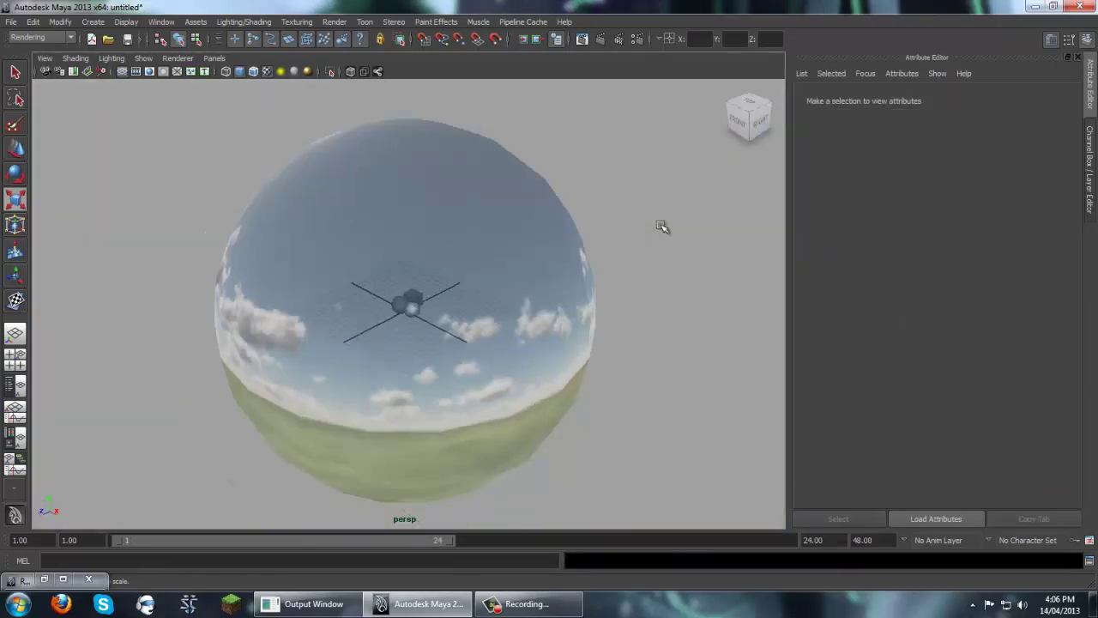
pyautogui.scroll(10, 657, 228)
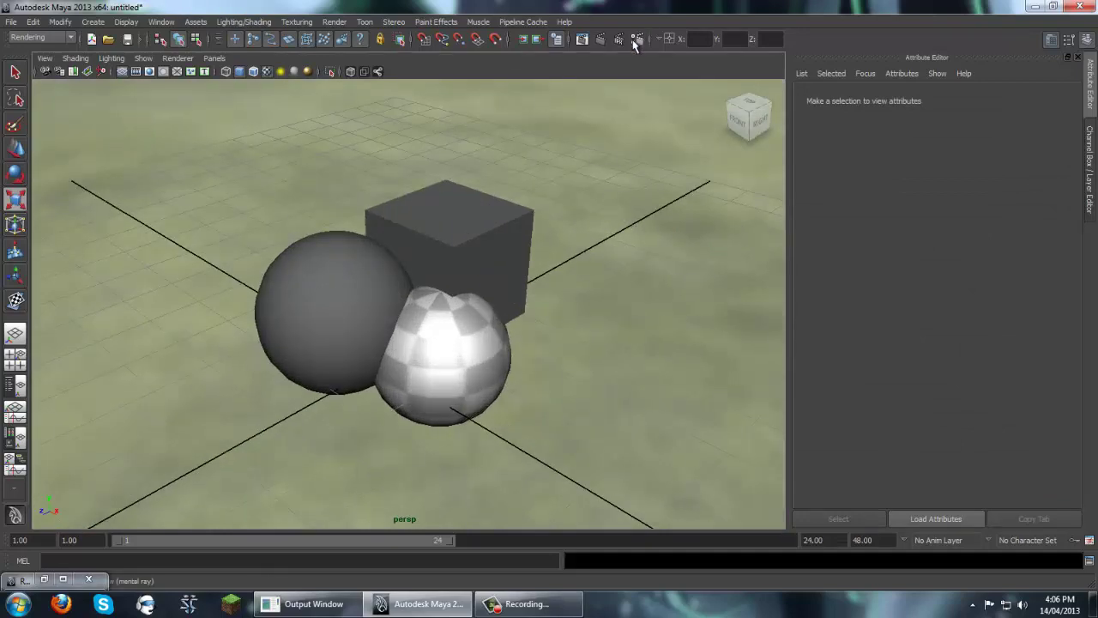
pyautogui.click(637, 38)
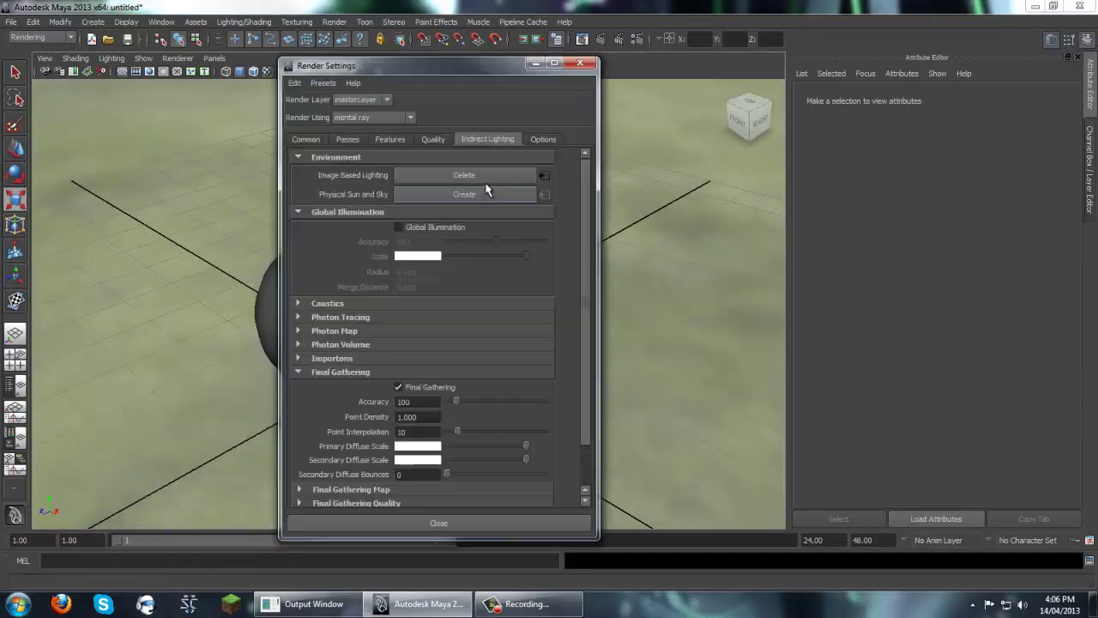
pyautogui.click(398, 387)
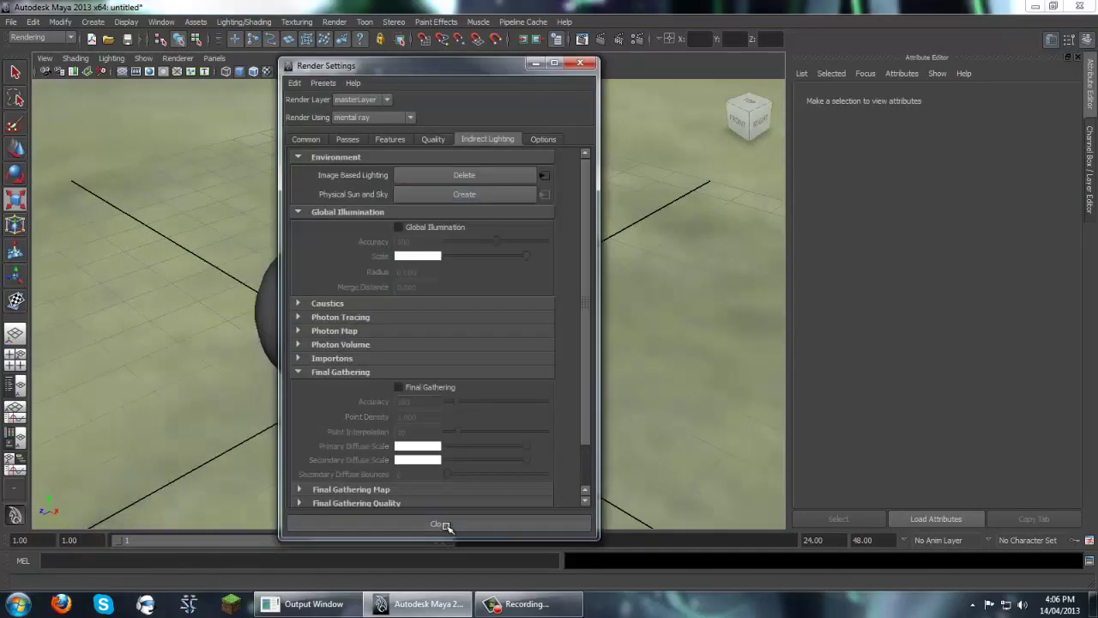
pyautogui.click(438, 523)
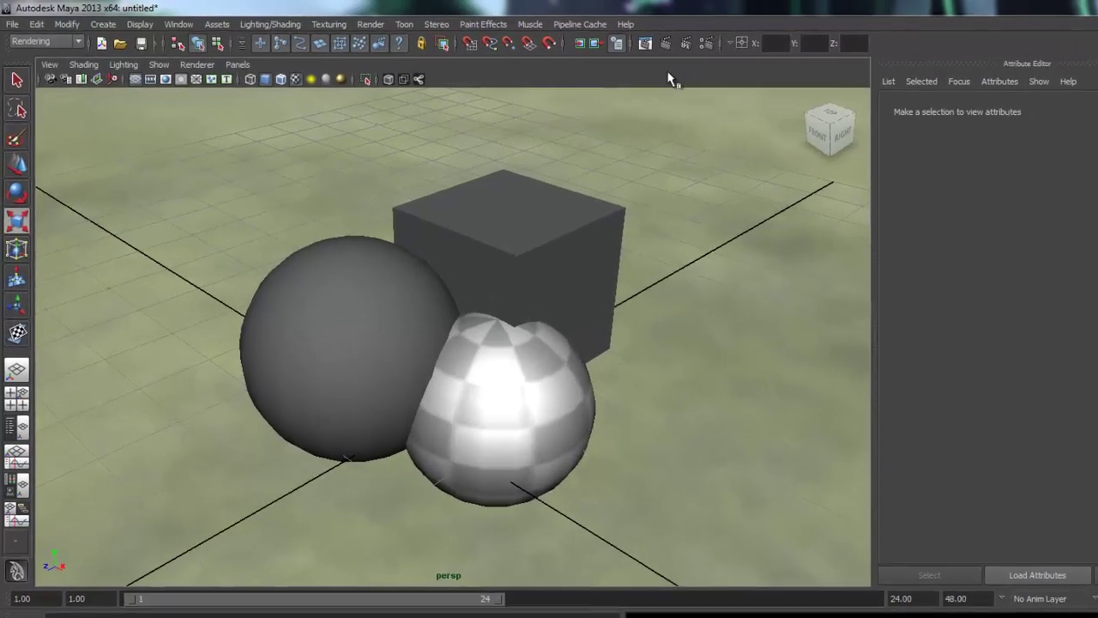
# - Render the perspective view with the image-based lighting environment and close the render
pyautogui.click(600, 39)
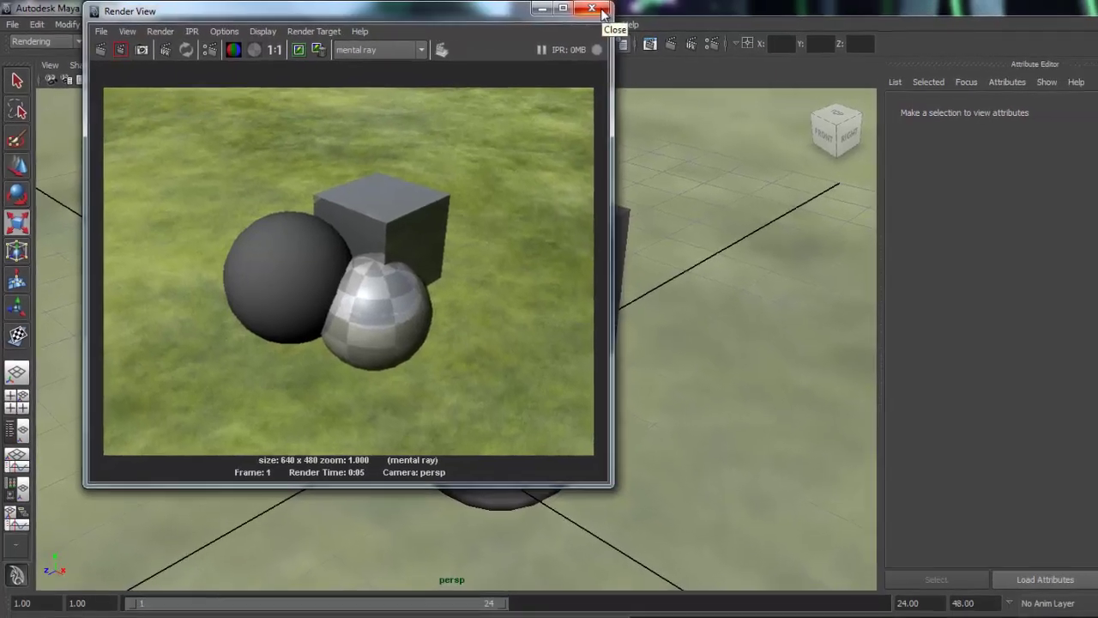
pyautogui.click(601, 12)
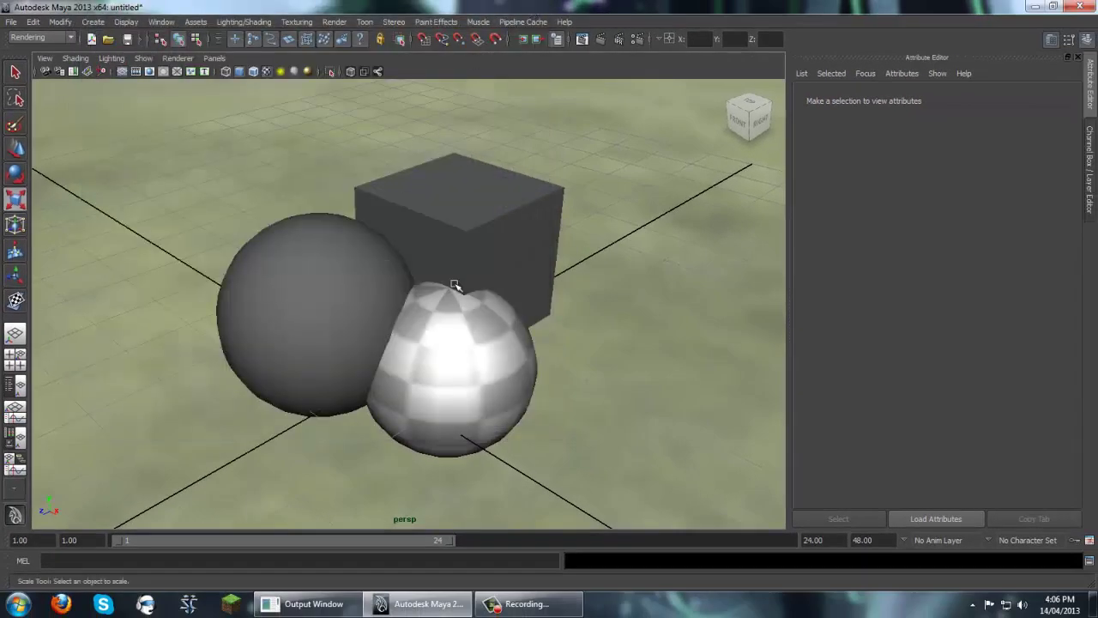